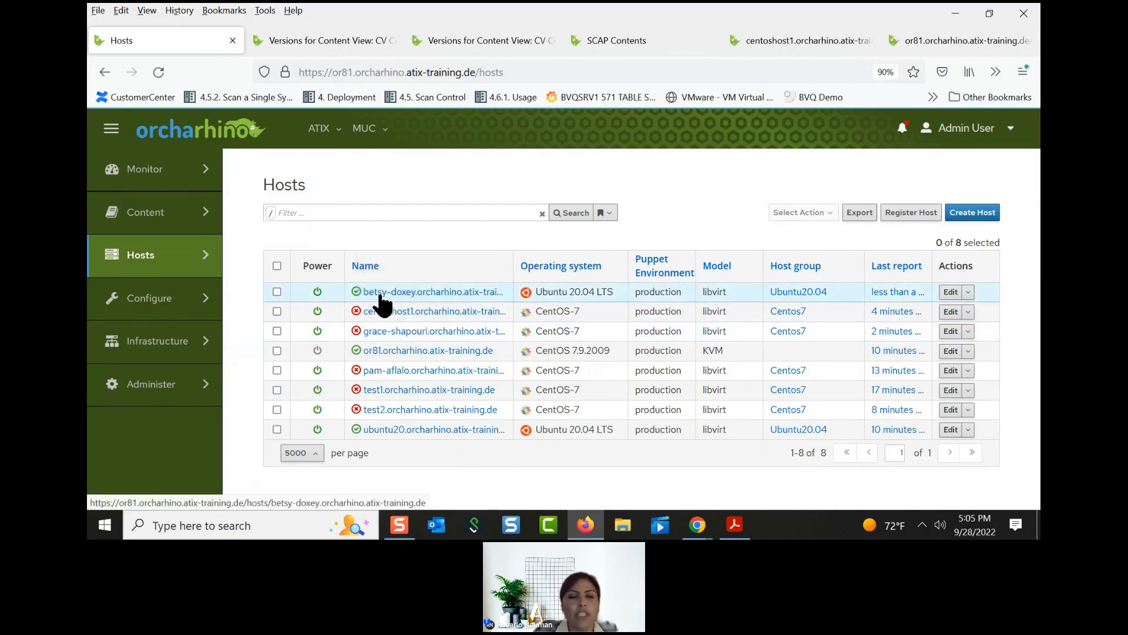
# Create a new host with the suggested name in the Centos7 host group, keep its inherited settings, and submit it
pyautogui.click(967, 218)
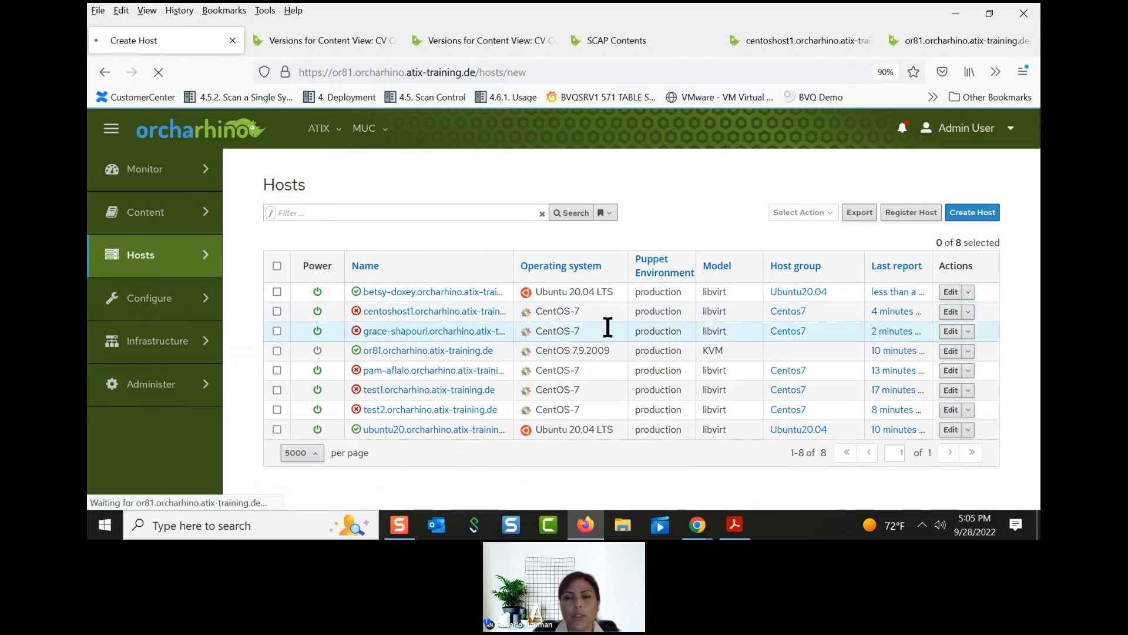
pyautogui.scroll(-1, 732, 319)
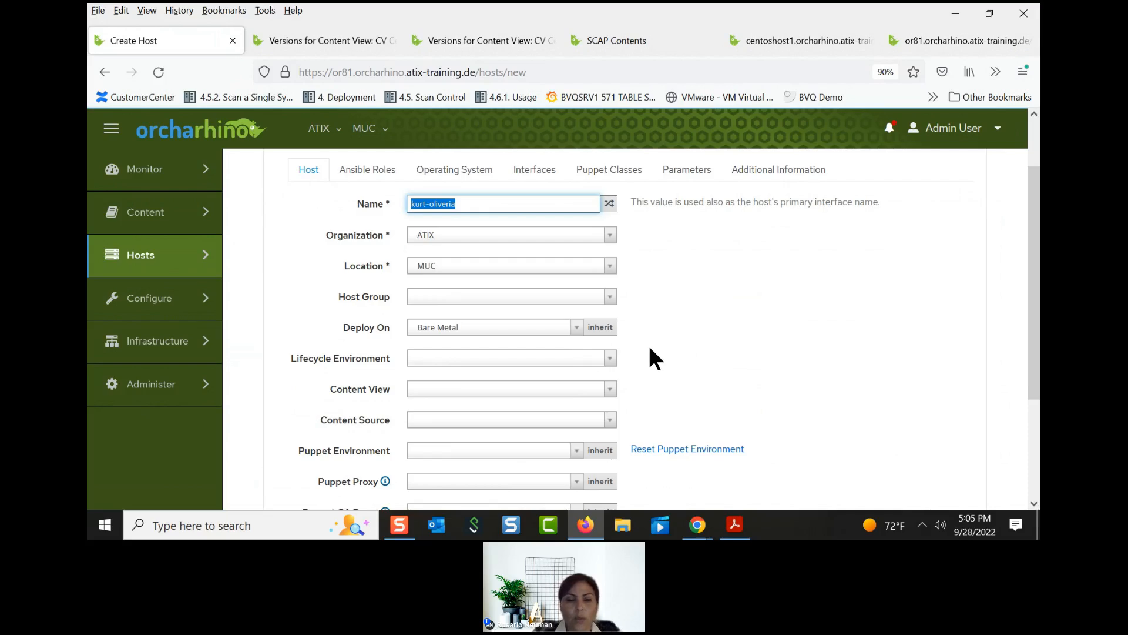
pyautogui.click(609, 297)
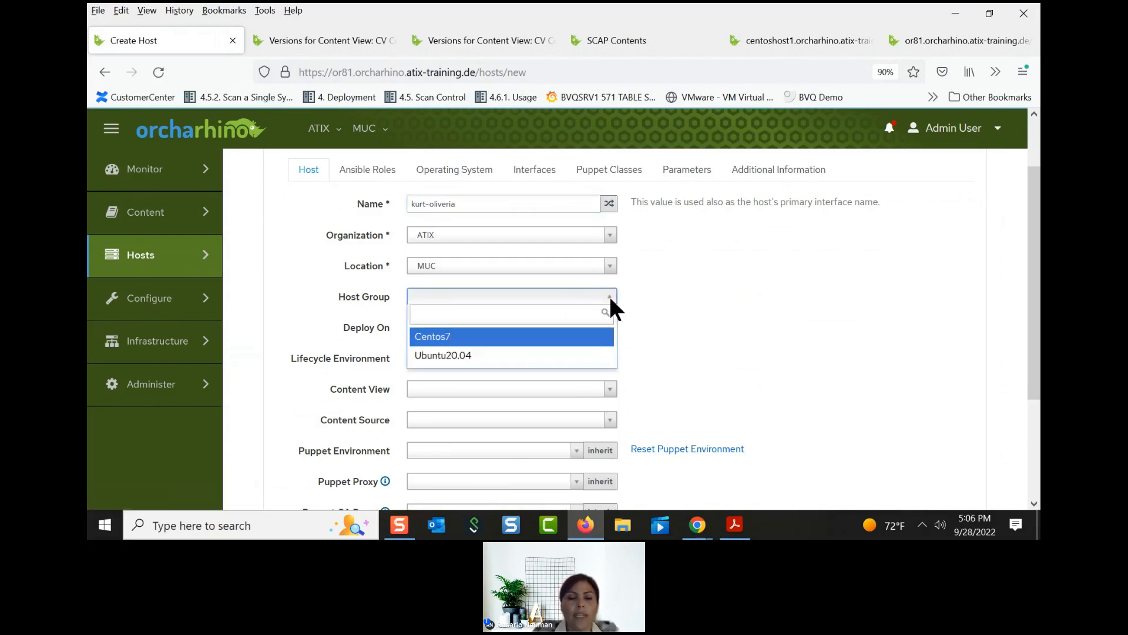
pyautogui.click(515, 341)
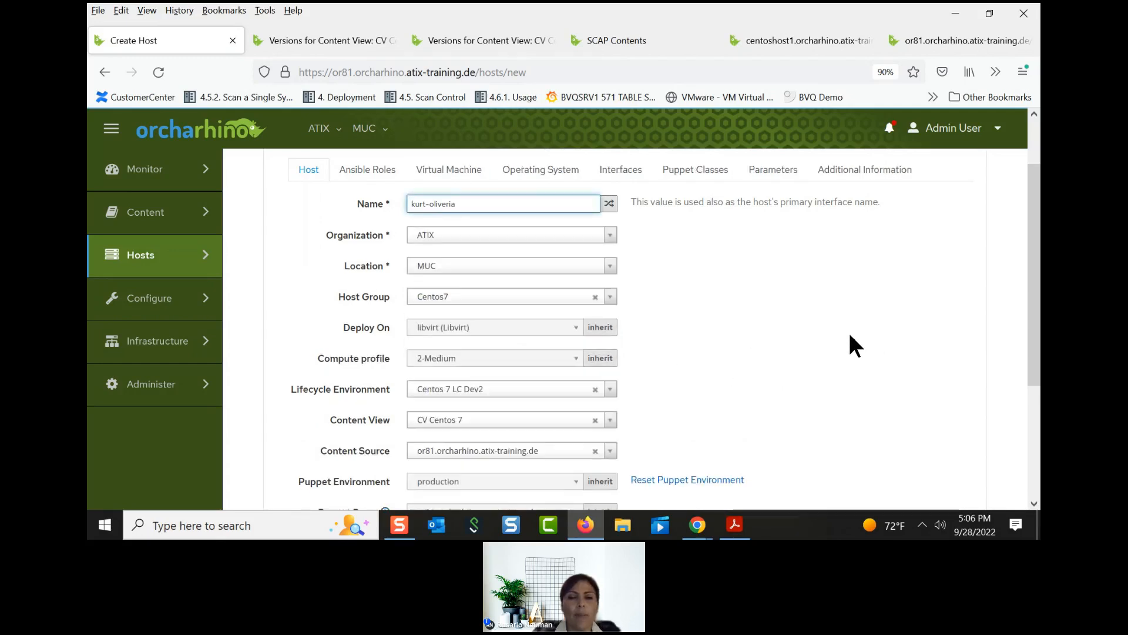
pyautogui.scroll(-2, 851, 336)
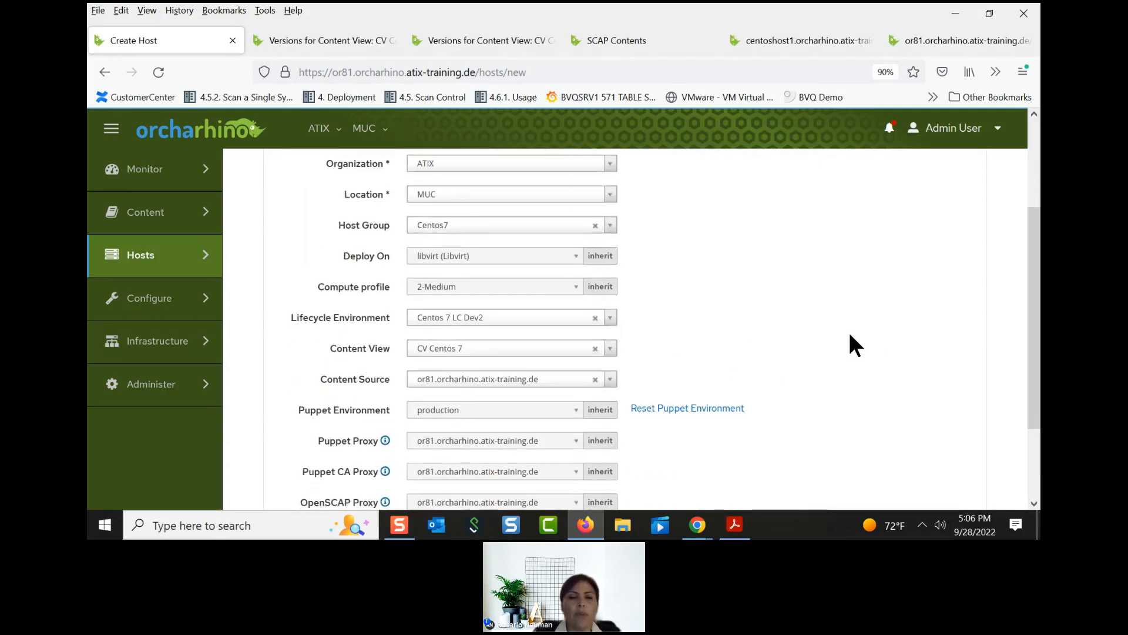
pyautogui.scroll(-2, 850, 335)
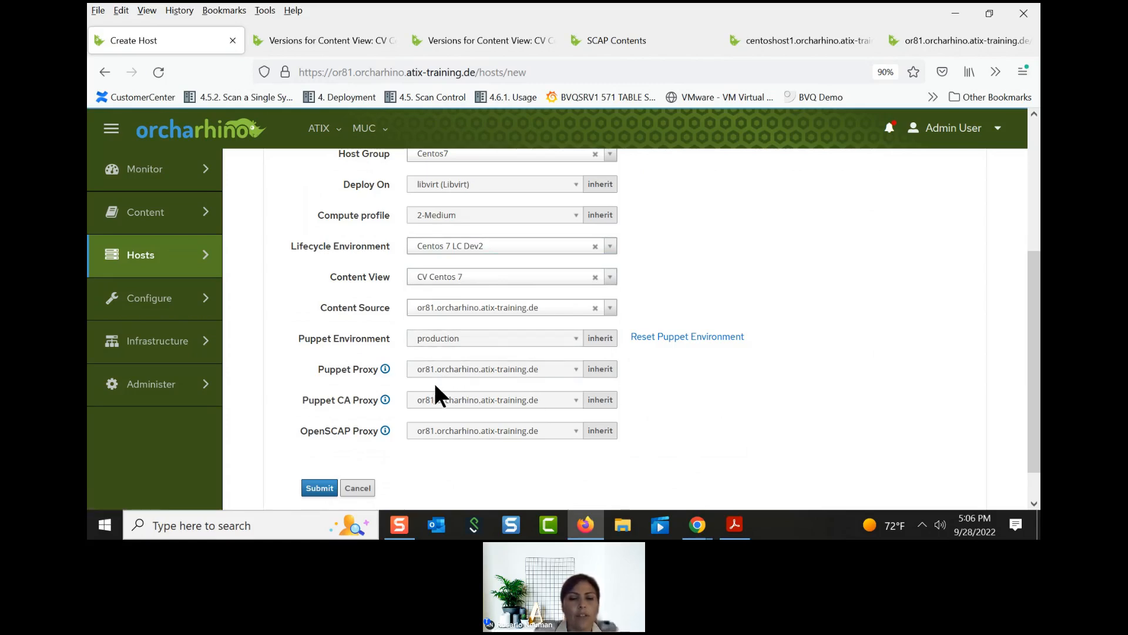
pyautogui.click(318, 489)
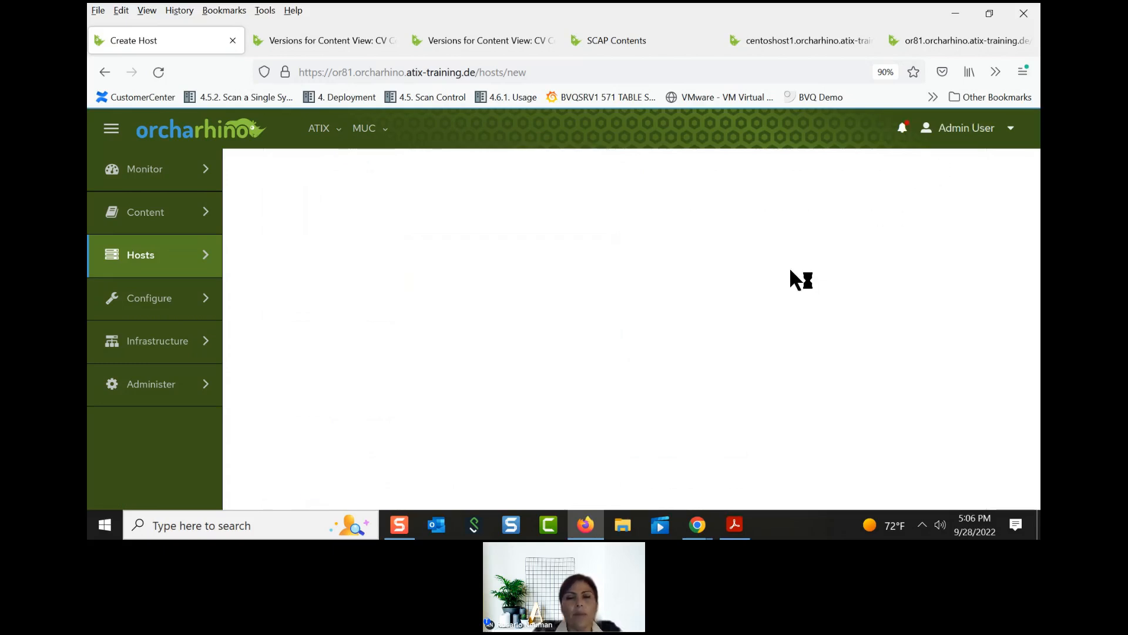
# Set the new host's partition table to Kickstart default and resubmit the host
pyautogui.scroll(-1, 702, 295)
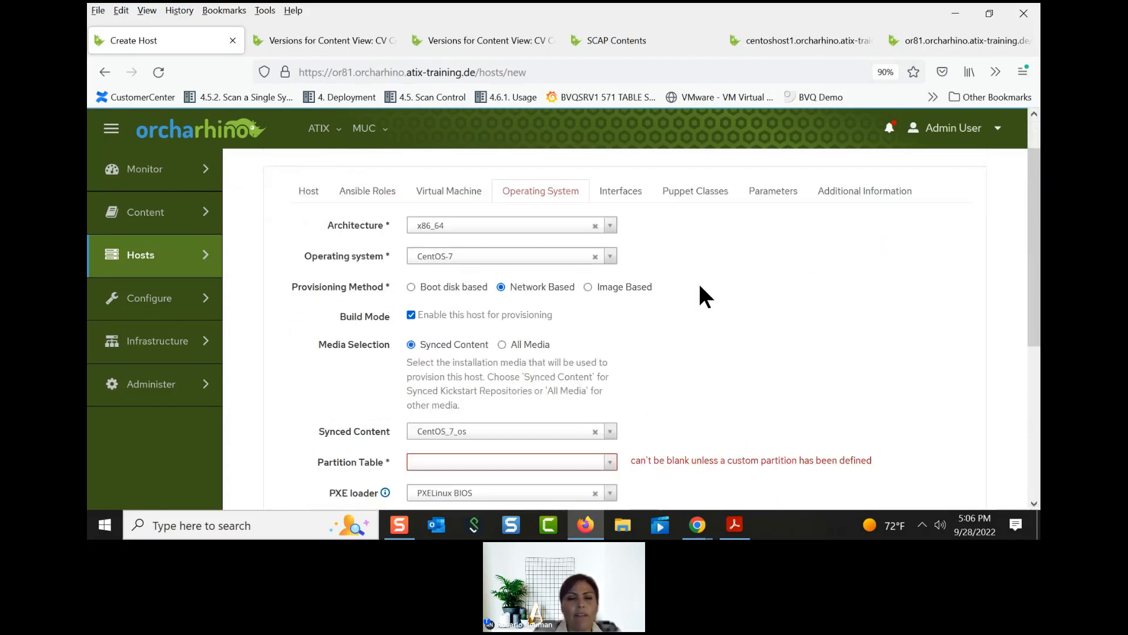
pyautogui.scroll(-1, 701, 288)
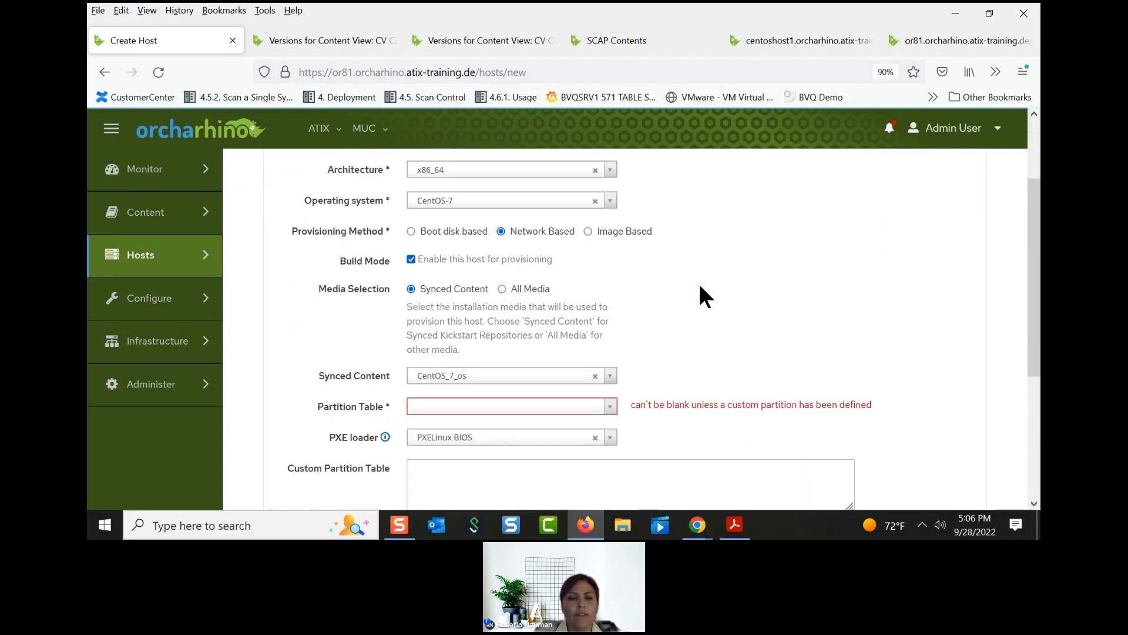
pyautogui.scroll(-1, 701, 288)
pyautogui.scroll(-1, 702, 291)
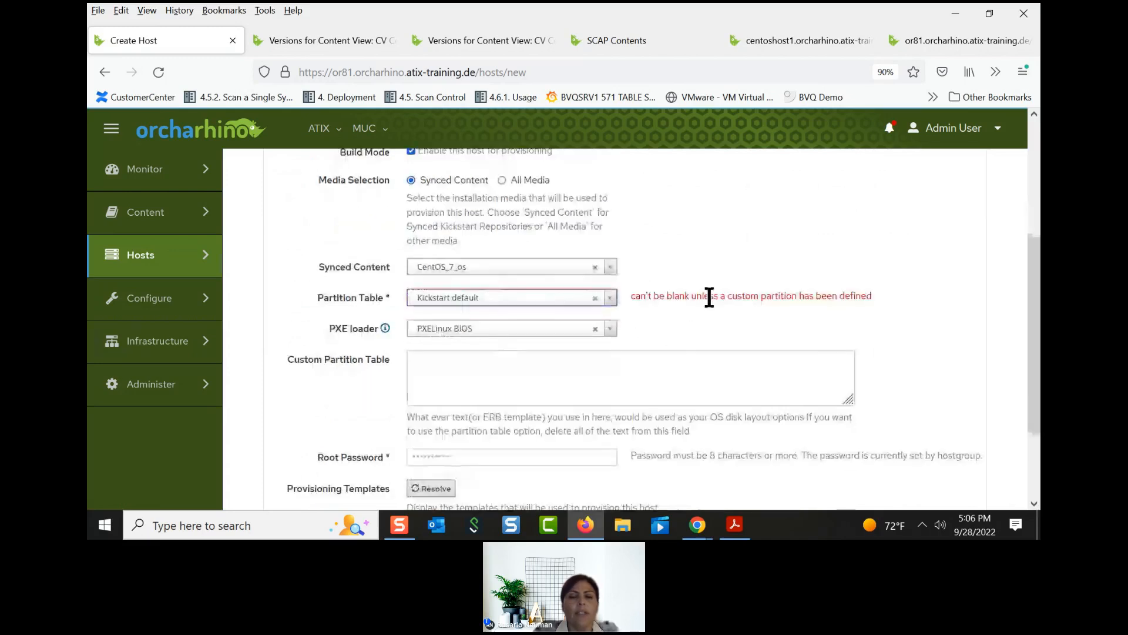
pyautogui.scroll(-2, 718, 294)
pyautogui.click(317, 447)
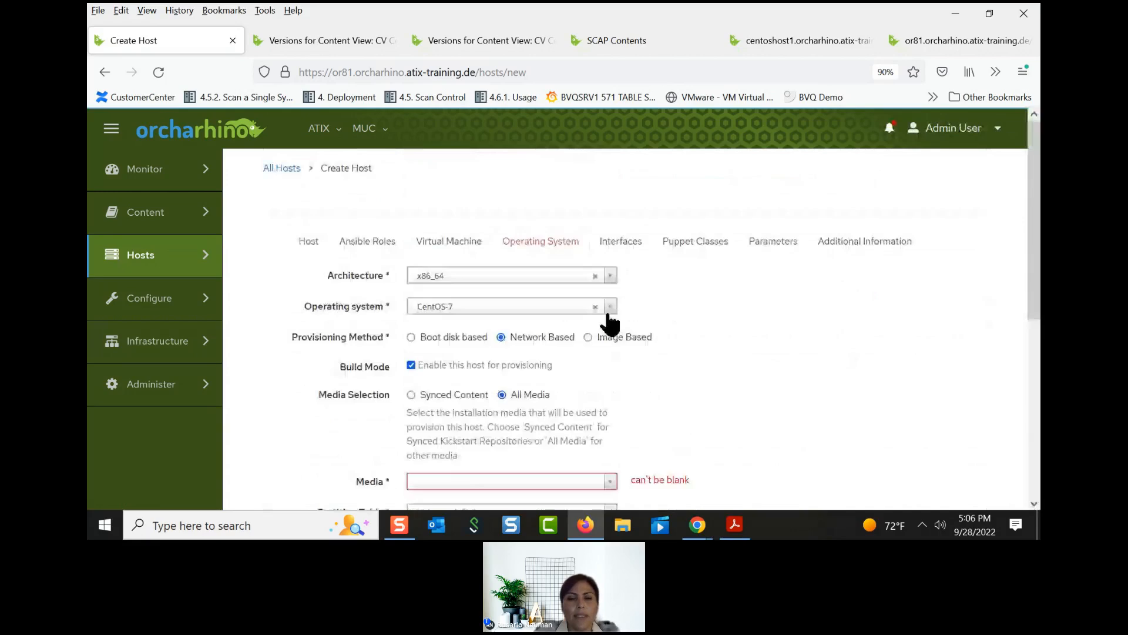
# Choose CentOS7 Mirror as the new host's installation media and submit the host again
pyautogui.scroll(-1, 606, 353)
pyautogui.click(607, 410)
pyautogui.click(505, 449)
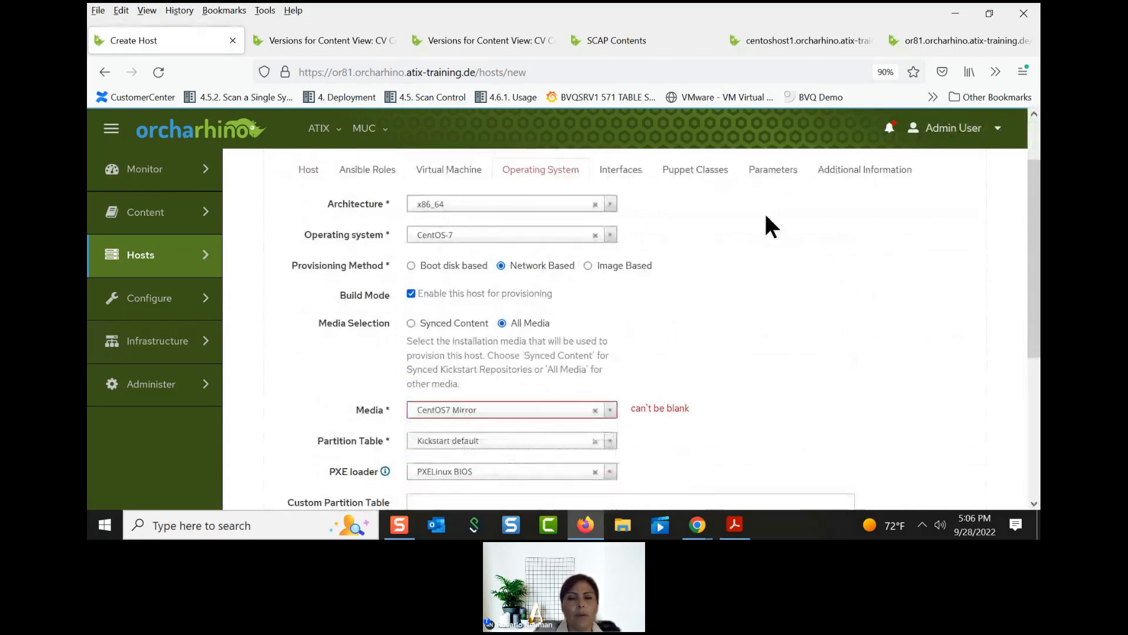
pyautogui.scroll(-2, 764, 210)
pyautogui.scroll(-2, 764, 210)
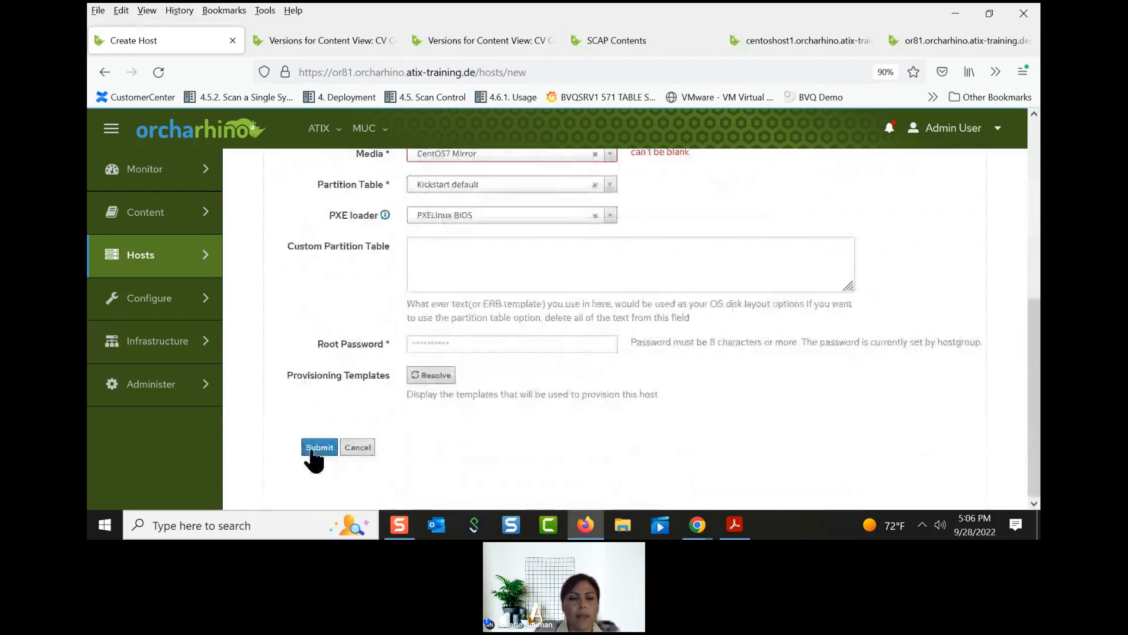
pyautogui.click(319, 447)
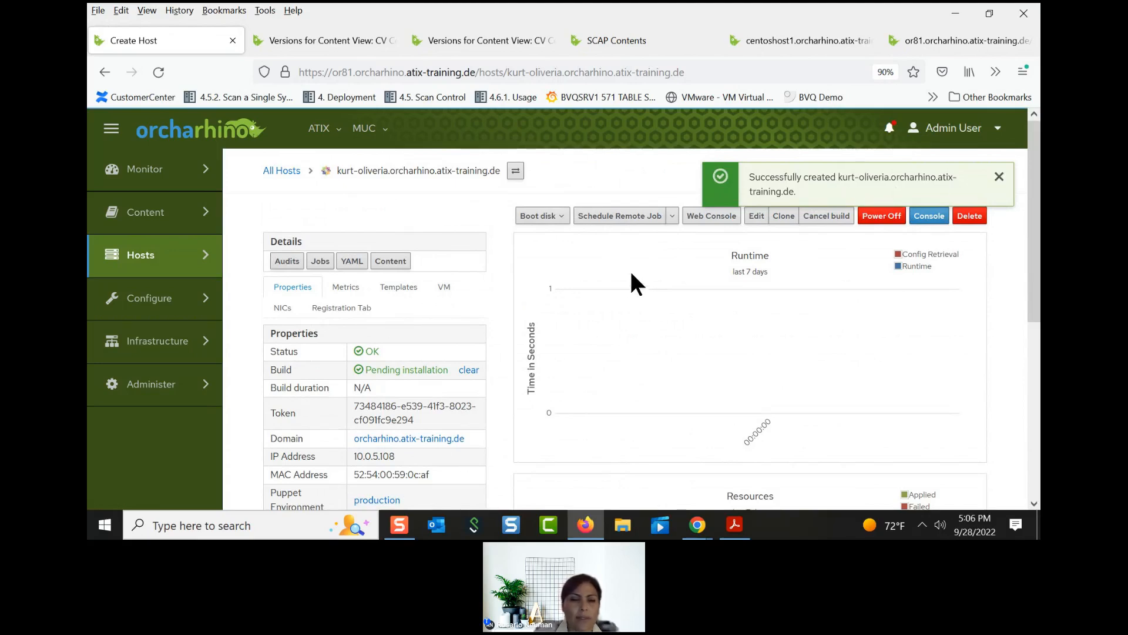
# Review the properties of the newly created host, from its build status to its owner
pyautogui.scroll(-2, 625, 288)
pyautogui.scroll(-2, 626, 288)
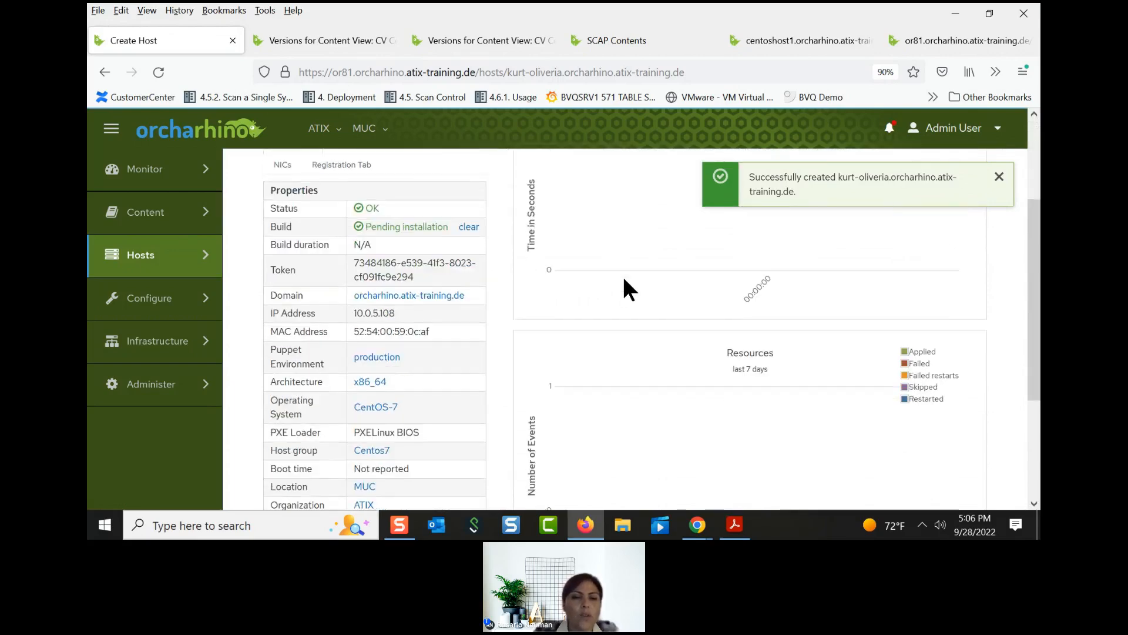
pyautogui.scroll(-2, 624, 280)
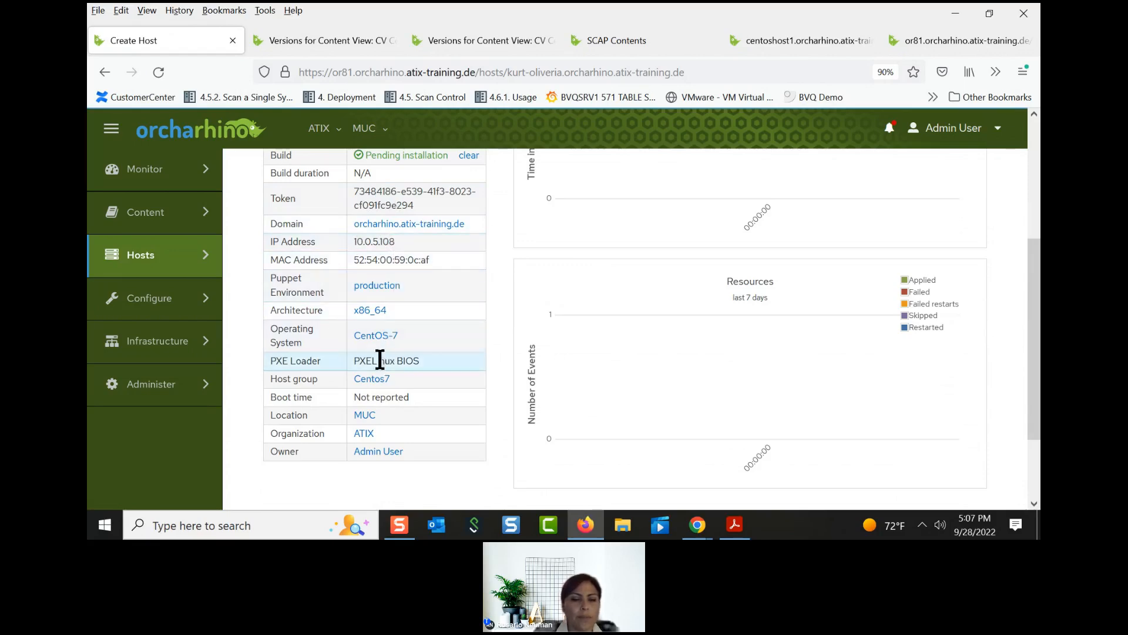
pyautogui.scroll(4, 573, 228)
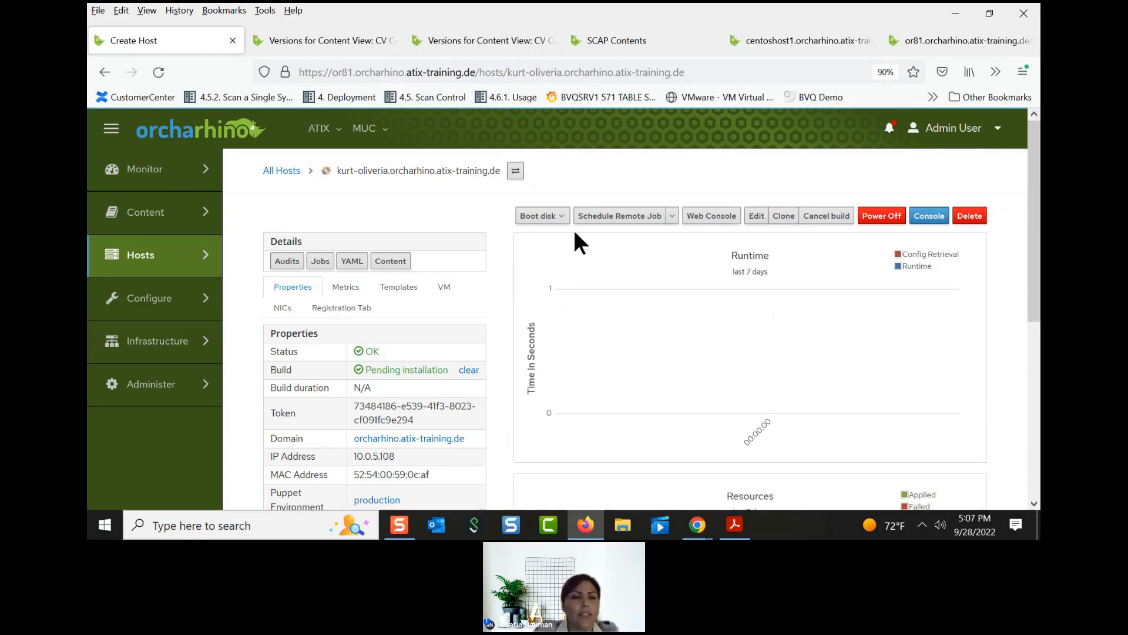
# Open centoshost1 from the list of all hosts and examine its status properties and its runtime and resource charts
pyautogui.moveTo(209, 255)
pyautogui.click(295, 200)
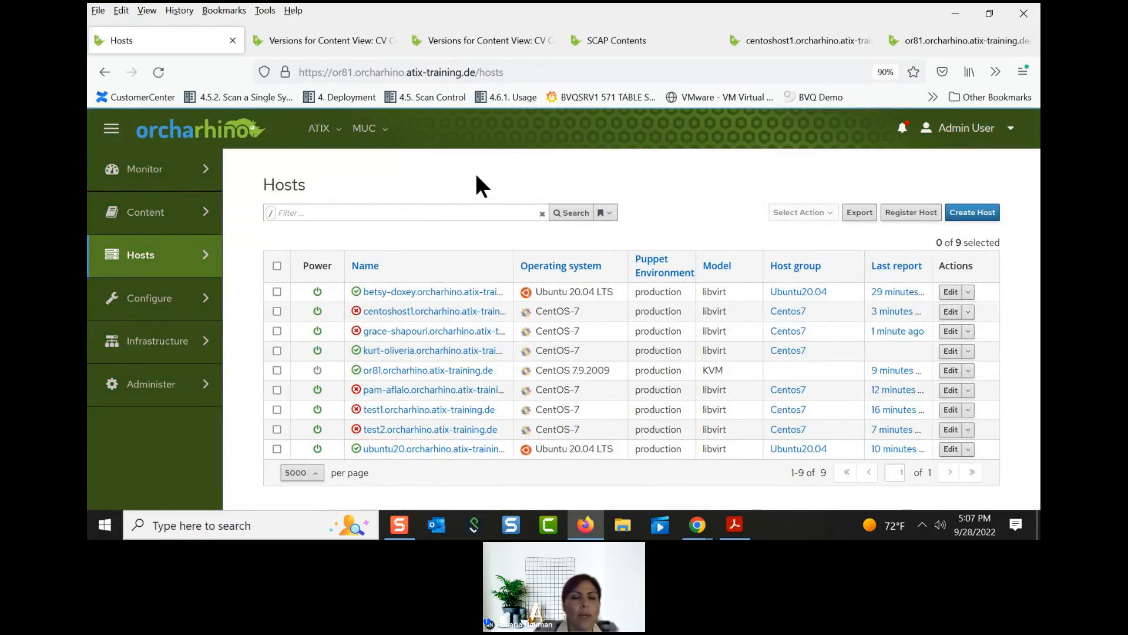
pyautogui.click(399, 315)
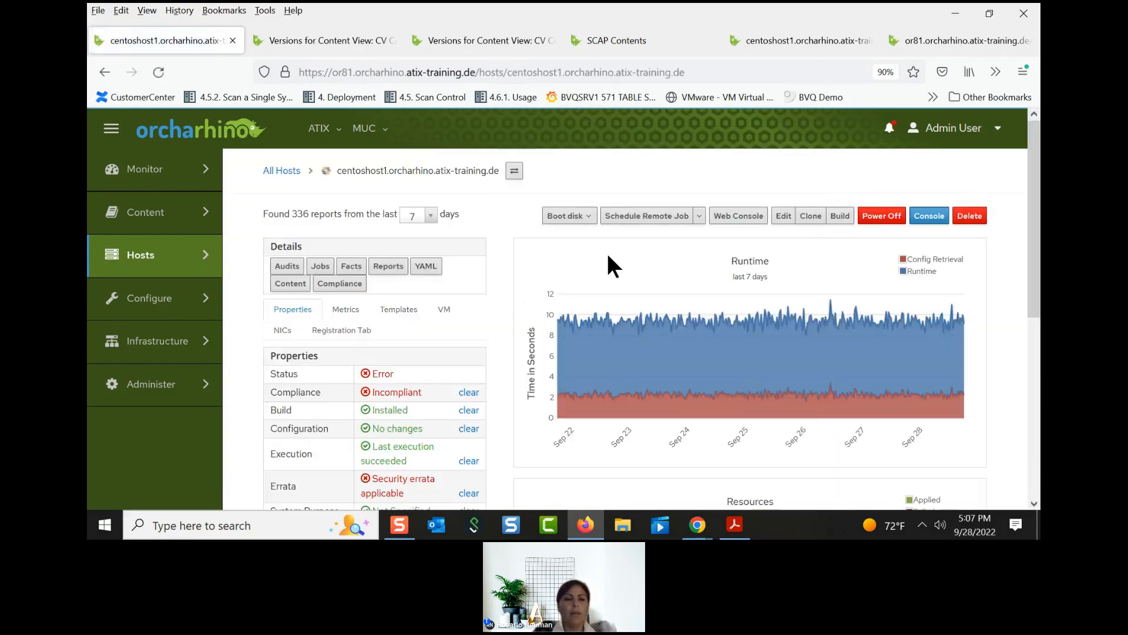
pyautogui.scroll(-2, 606, 252)
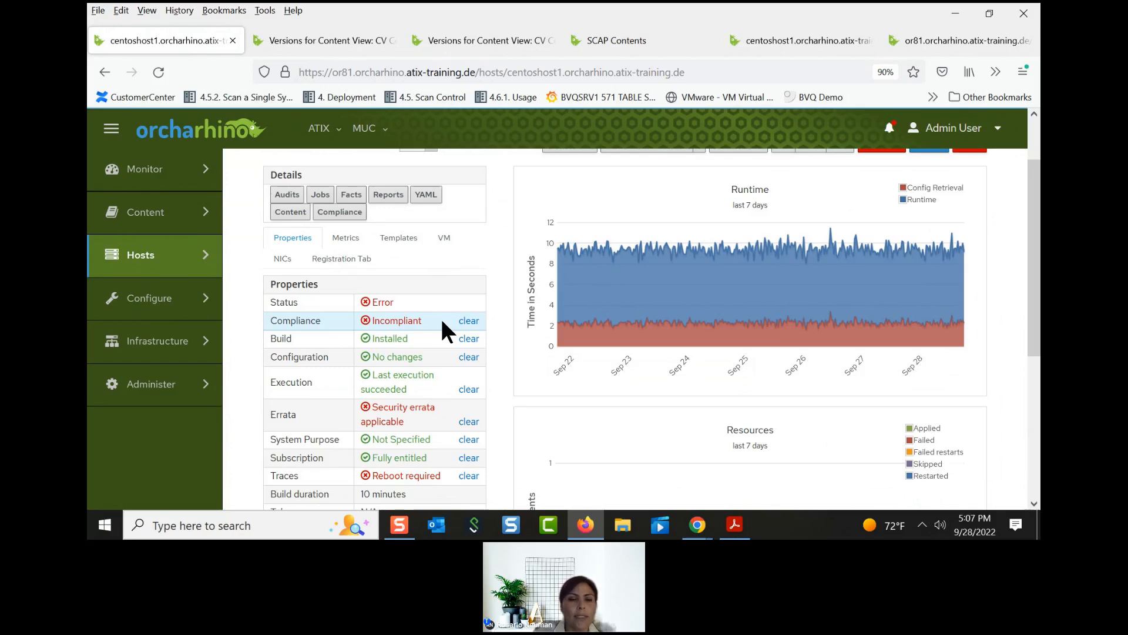
pyautogui.scroll(-2, 424, 355)
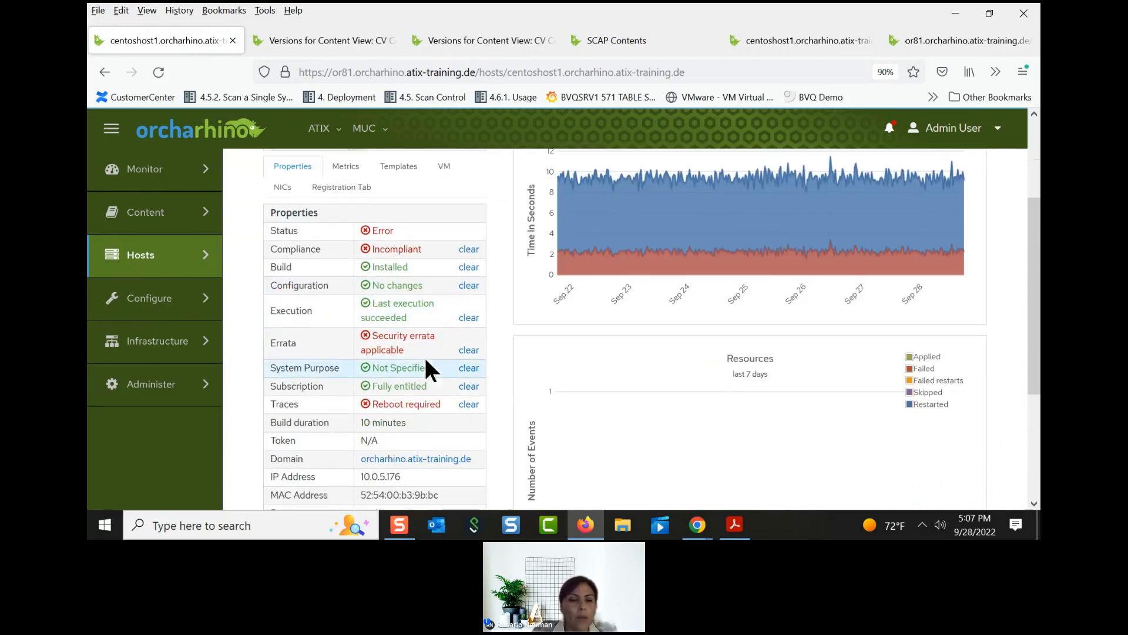
pyautogui.scroll(-2, 426, 361)
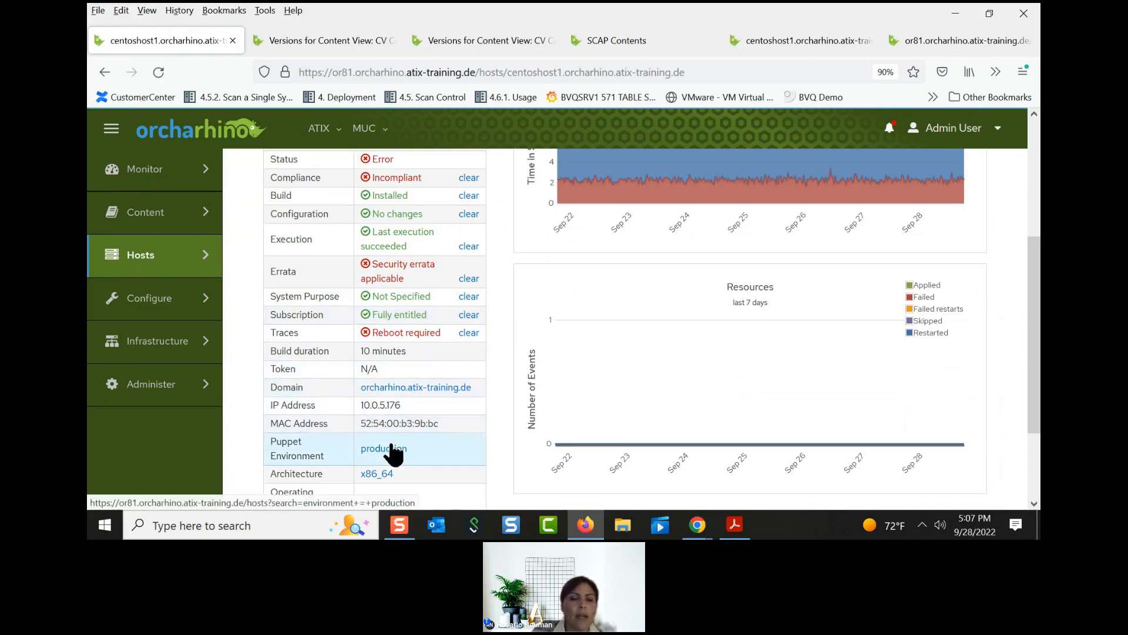
pyautogui.scroll(-4, 391, 446)
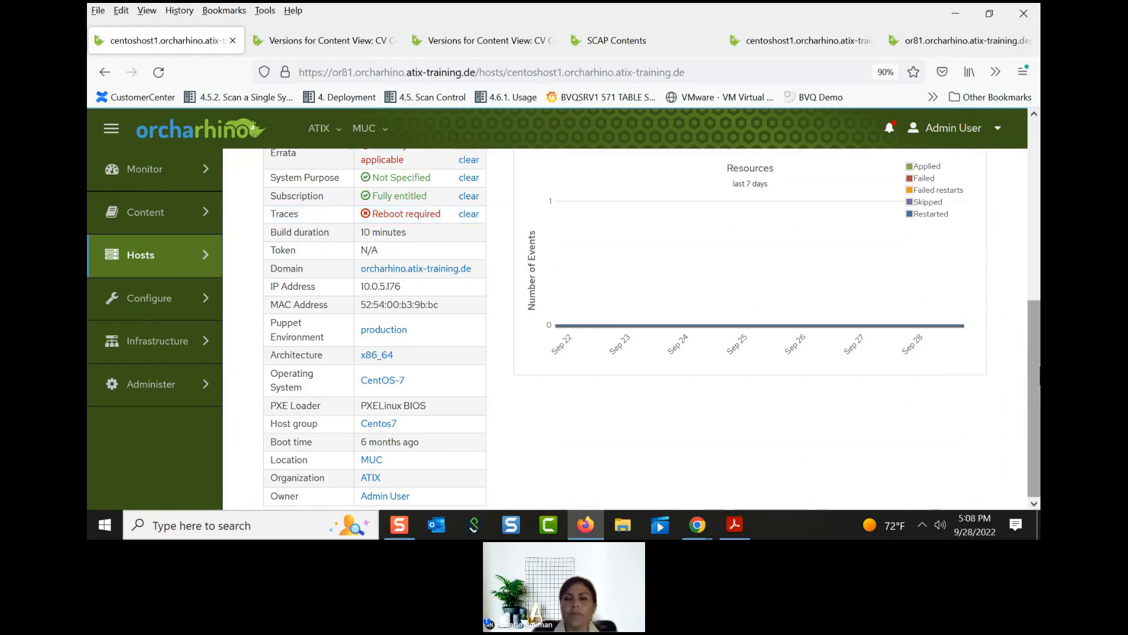
pyautogui.scroll(2, 1034, 376)
pyautogui.scroll(4, 1036, 217)
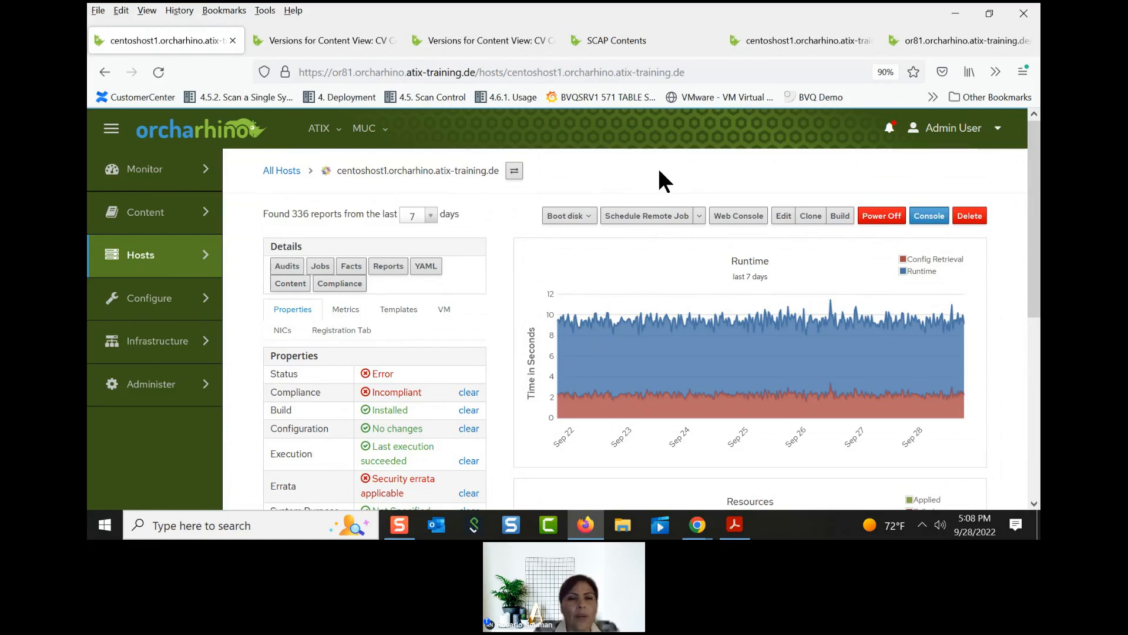
pyautogui.scroll(-3, 660, 172)
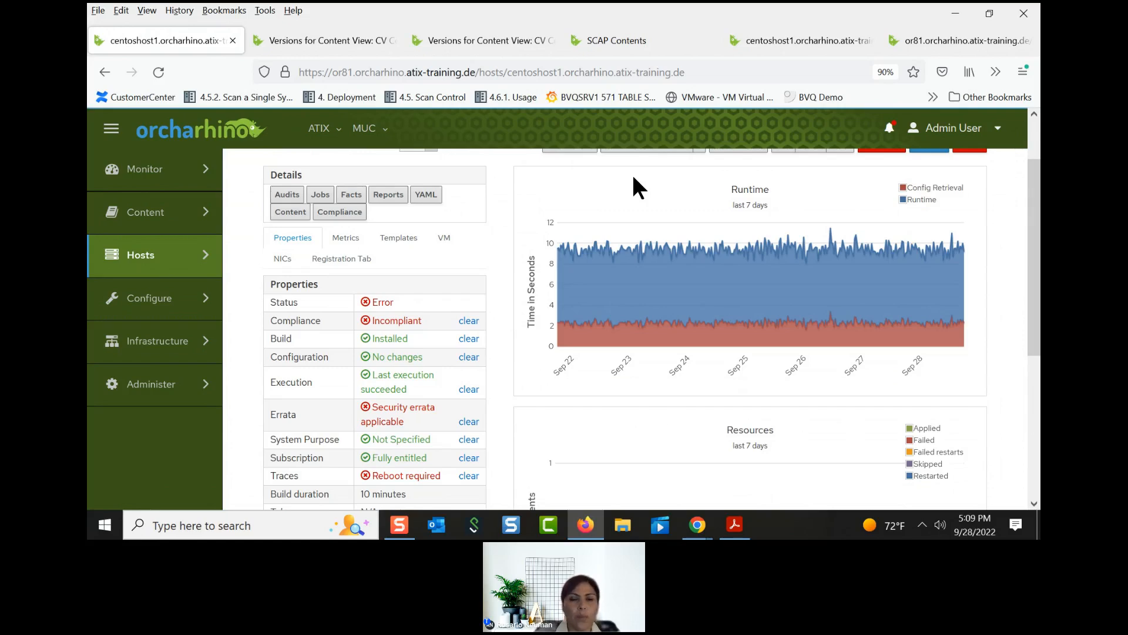
# Open the content details of centoshost1 and review its installable errata, content view and lifecycle environment
pyautogui.moveTo(177, 255)
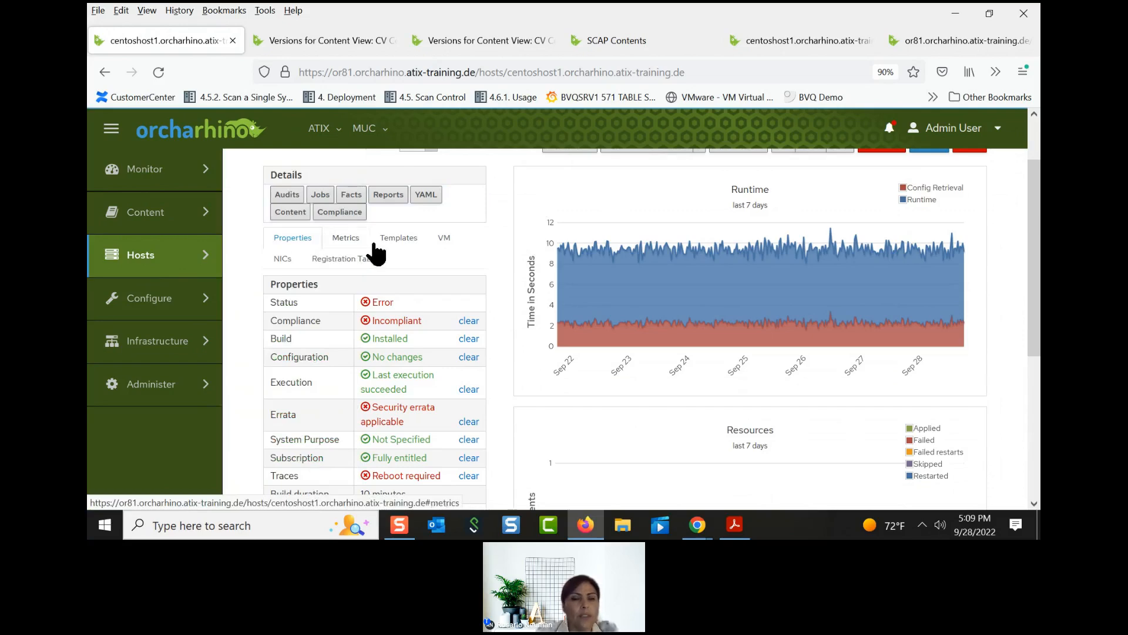
pyautogui.click(290, 211)
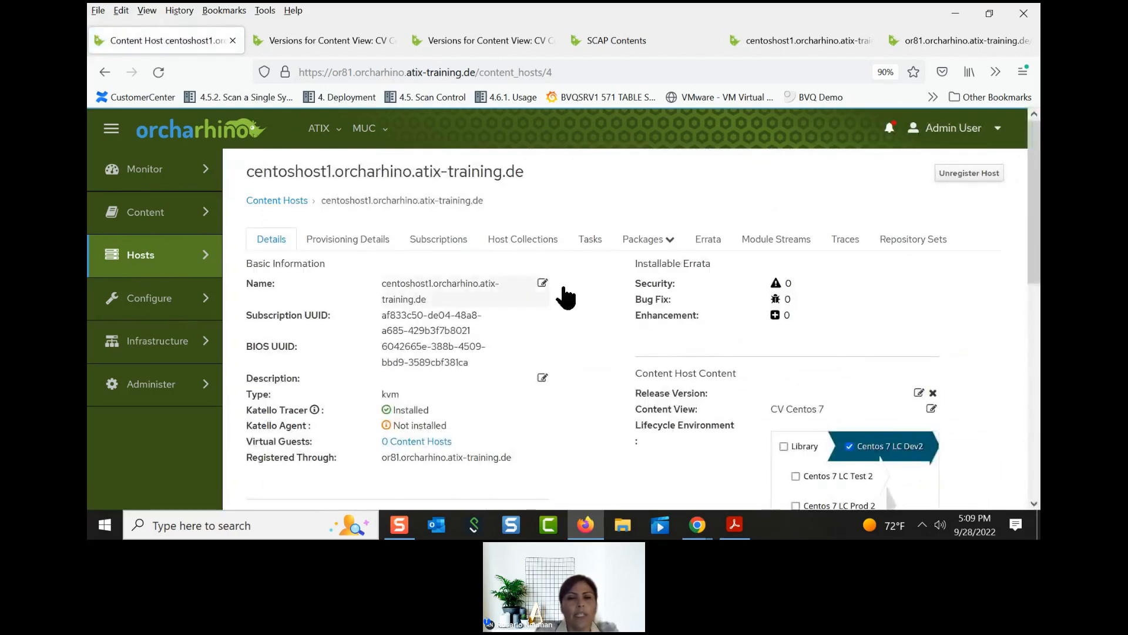
pyautogui.scroll(-1, 639, 296)
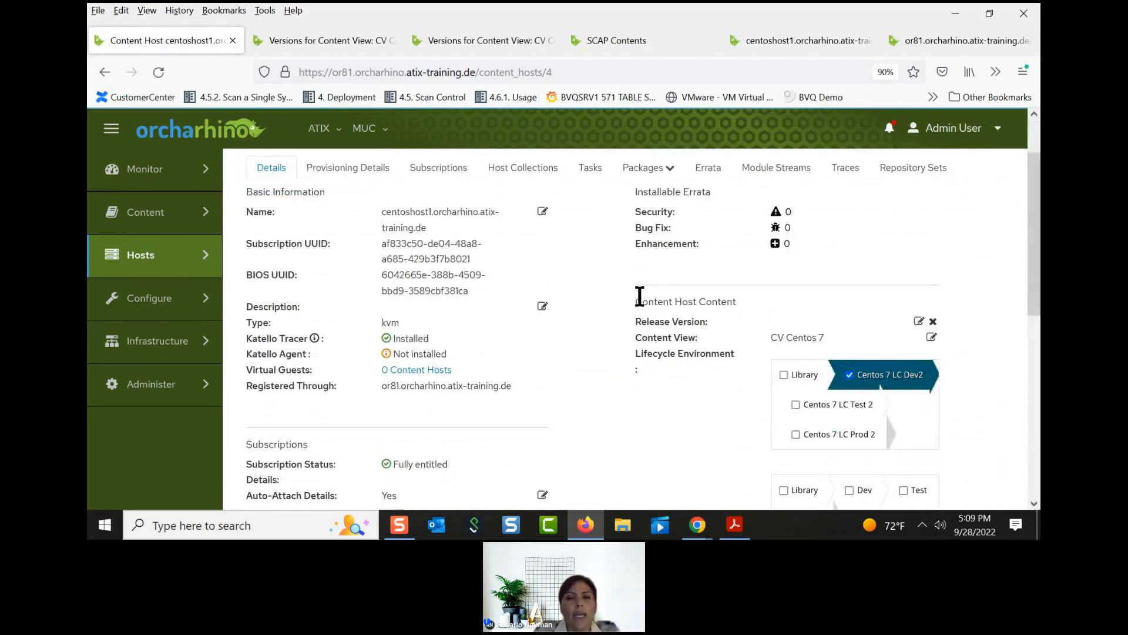
pyautogui.scroll(1, 639, 295)
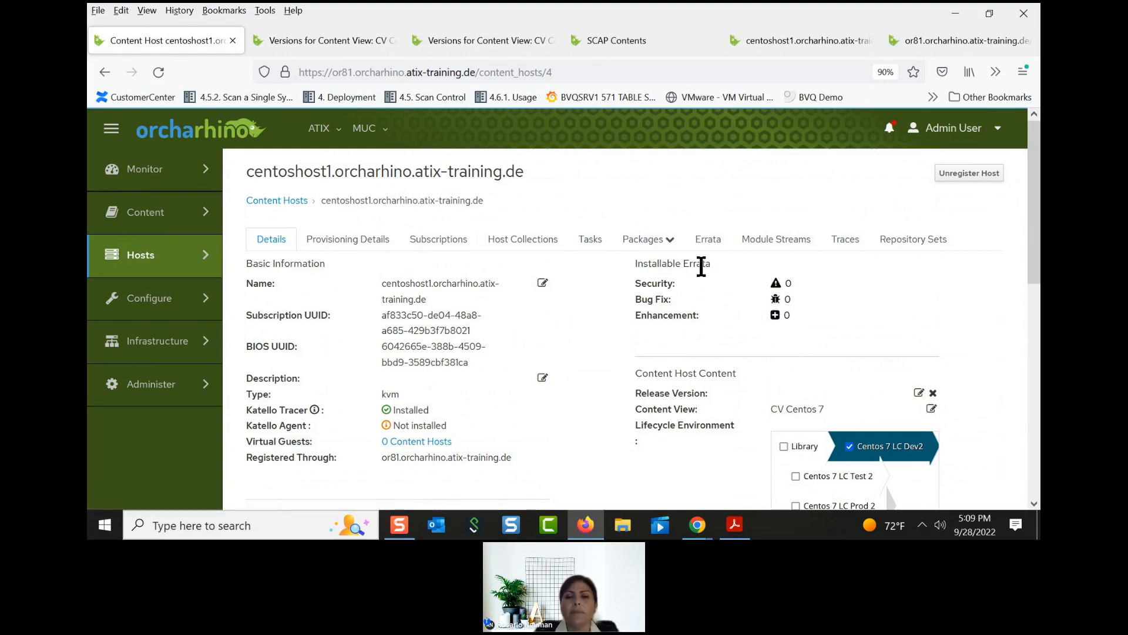
# Show the installed packages of centoshost1 and look through the list
pyautogui.click(669, 243)
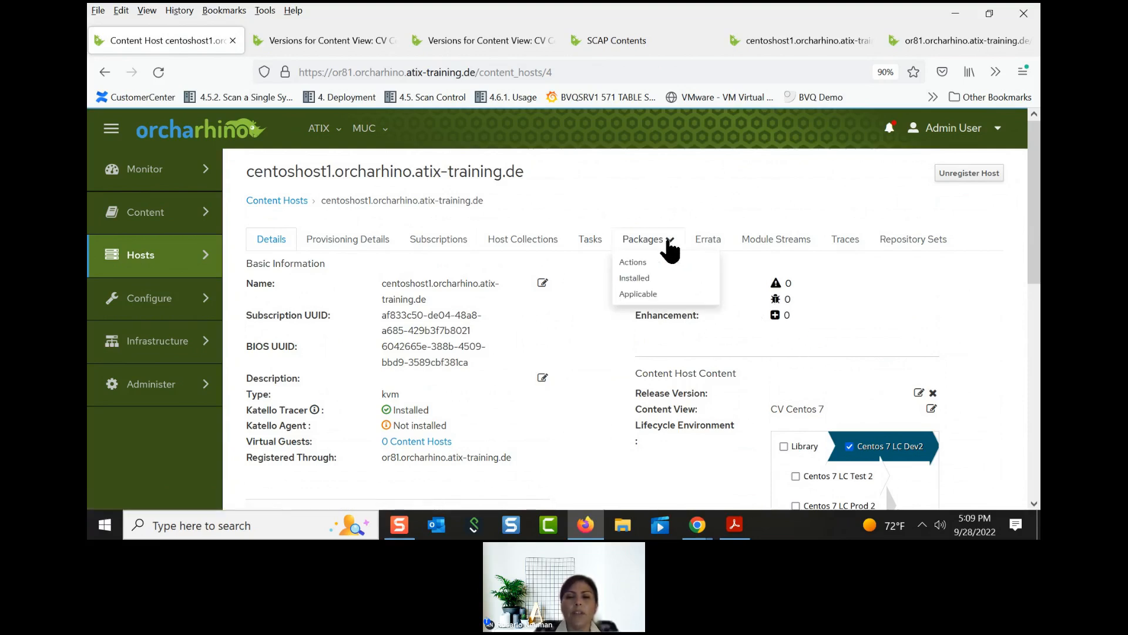
pyautogui.click(645, 280)
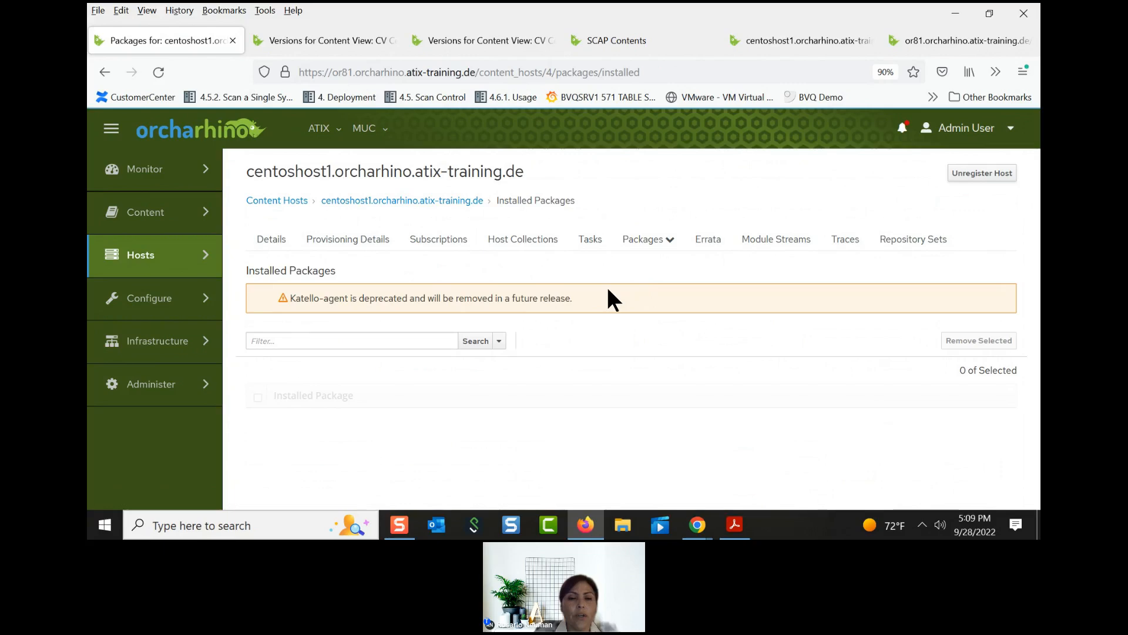
pyautogui.scroll(-2, 644, 299)
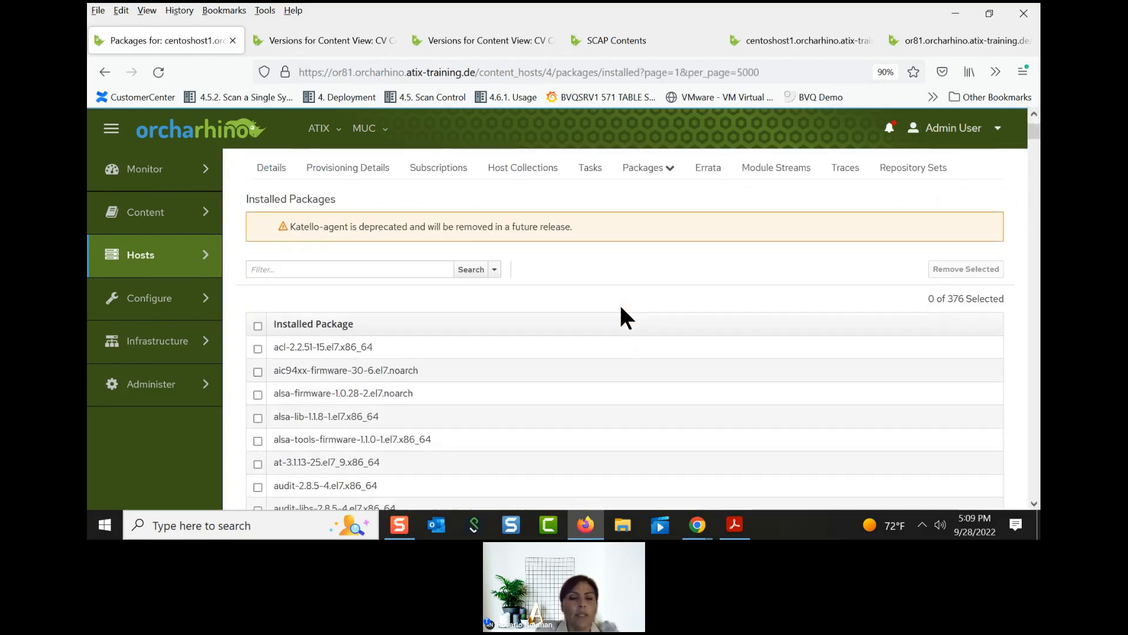
pyautogui.scroll(-1, 619, 302)
pyautogui.scroll(1, 619, 302)
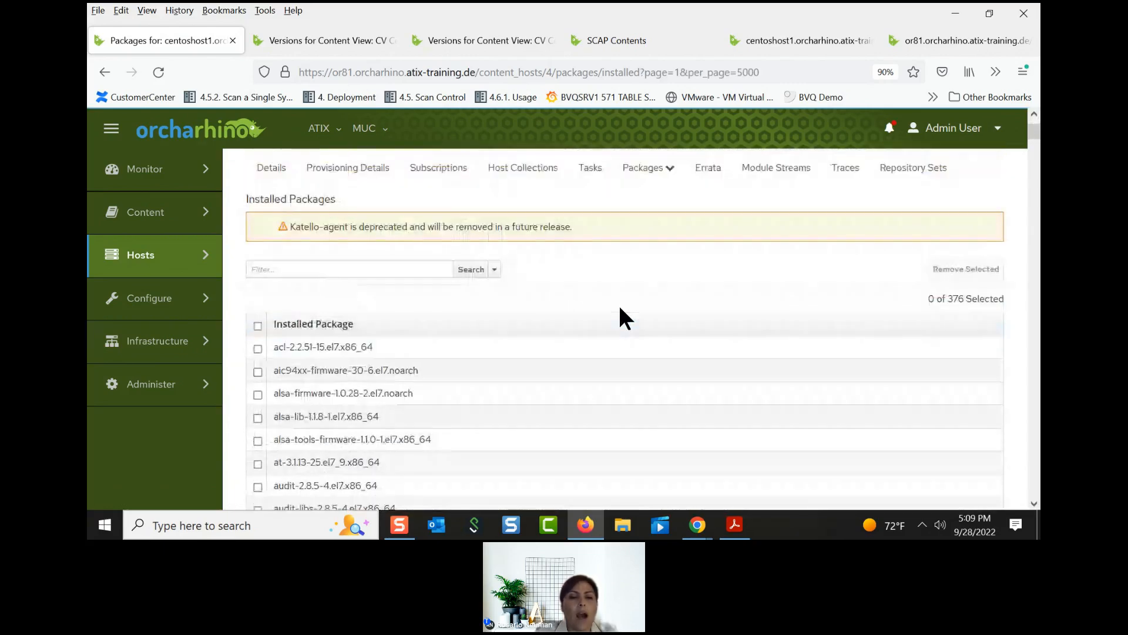
pyautogui.scroll(1, 620, 308)
pyautogui.scroll(-3, 620, 308)
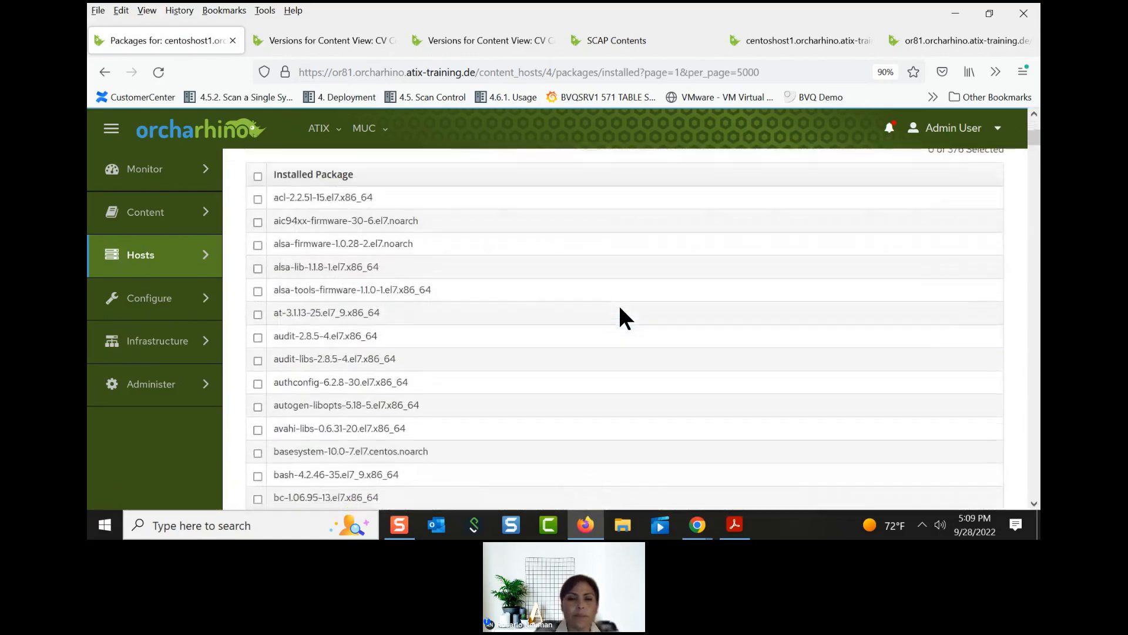
pyautogui.scroll(-1, 622, 317)
pyautogui.scroll(5, 623, 317)
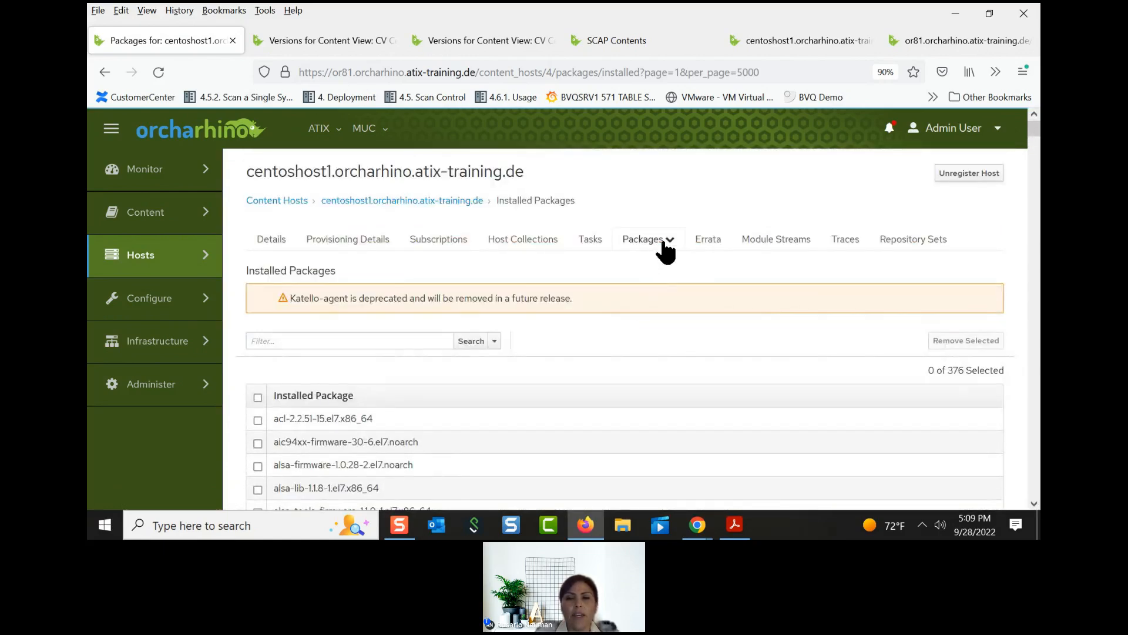
# Show the applicable packages of centoshost1 and look through the upgradable ones
pyautogui.click(666, 252)
pyautogui.click(641, 294)
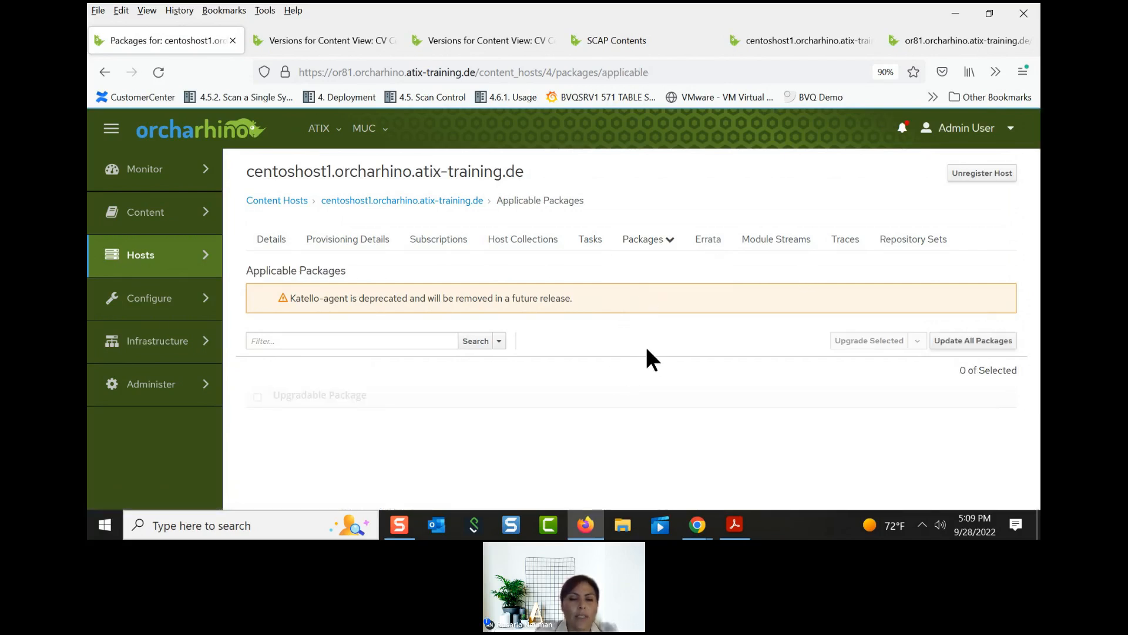
pyautogui.scroll(-3, 644, 340)
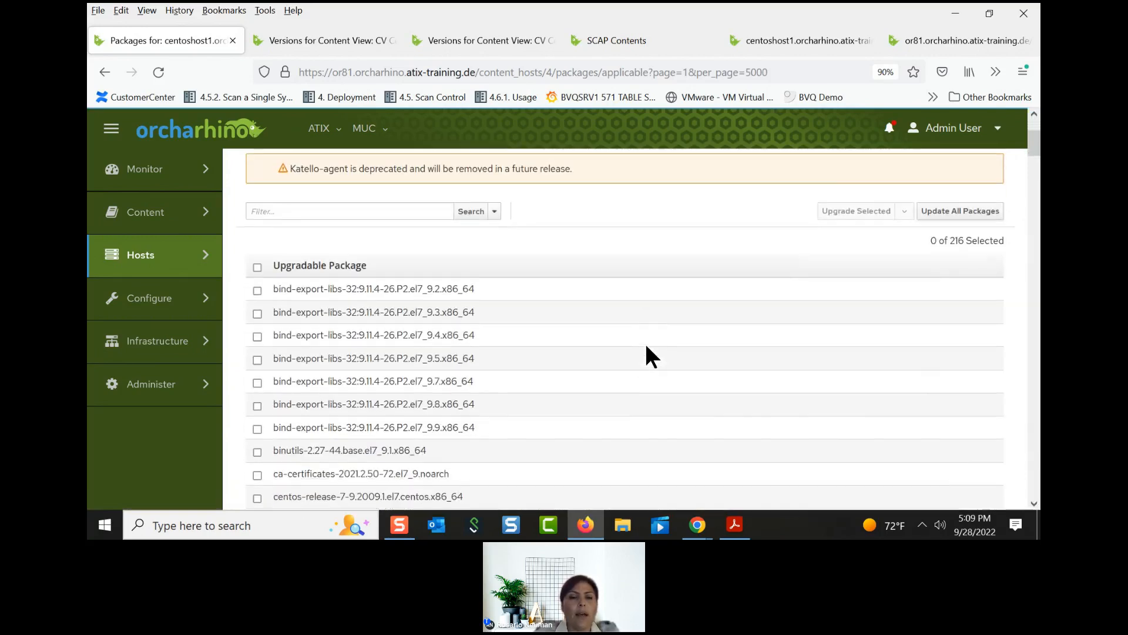
pyautogui.scroll(-2, 646, 347)
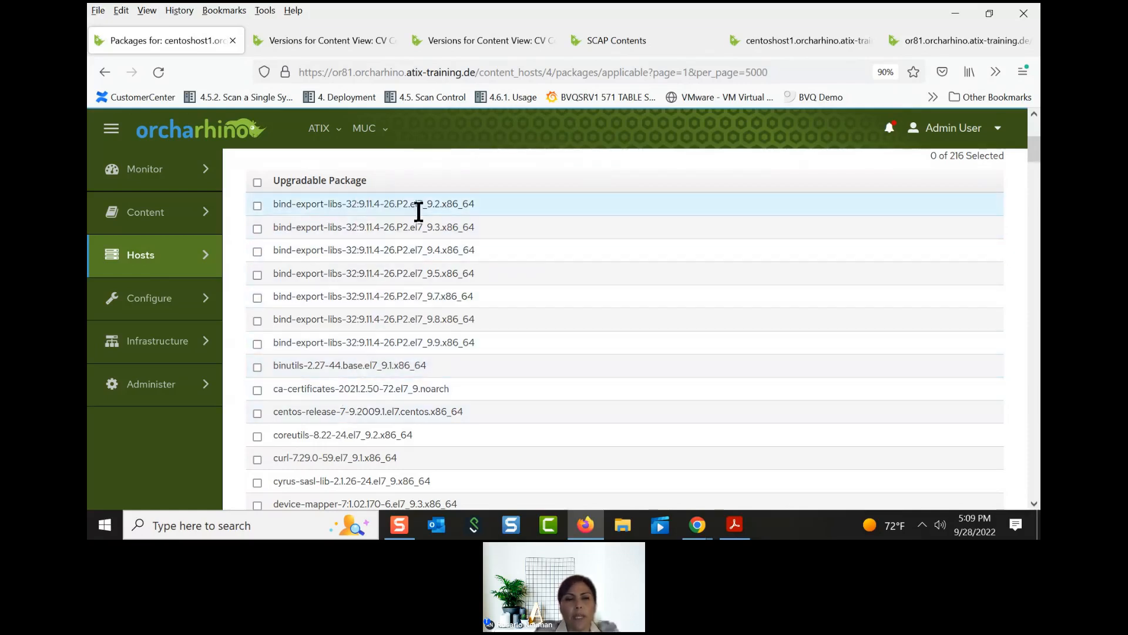
pyautogui.scroll(4, 500, 352)
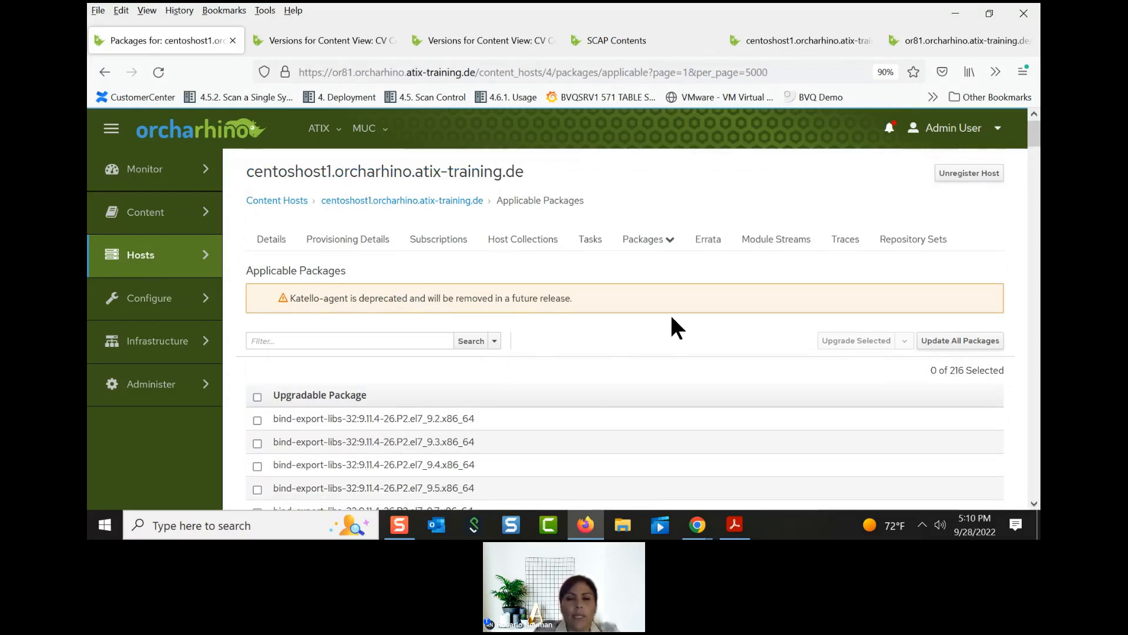
# Open the Ubuntu host ubuntu20 from the list of all hosts and view its content details and installable errata summary
pyautogui.moveTo(182, 261)
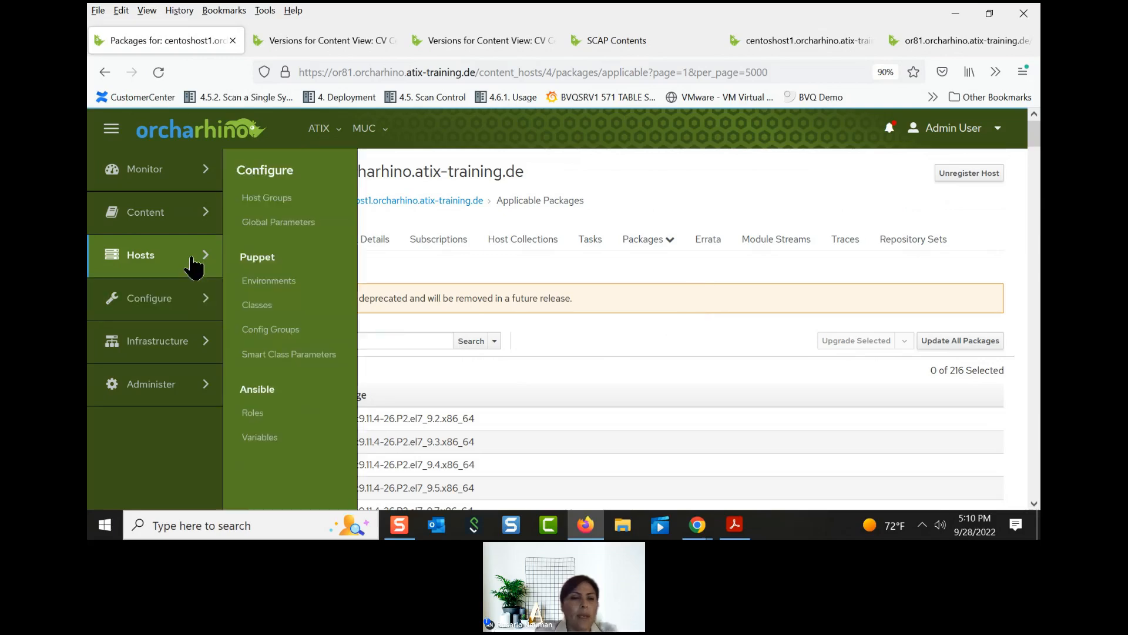
pyautogui.click(274, 201)
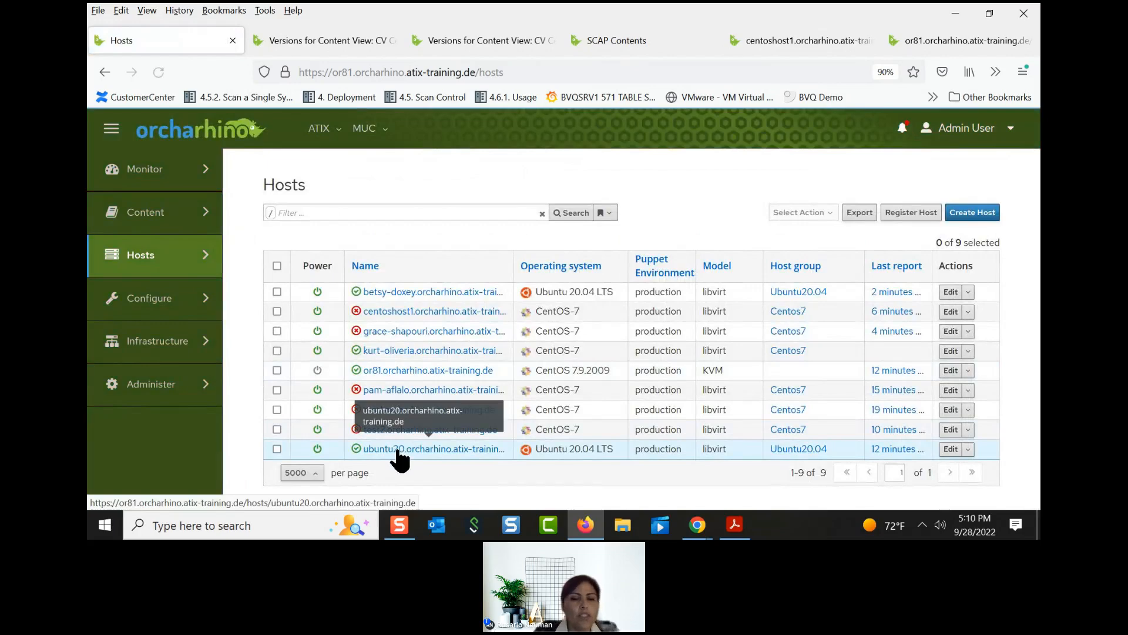
pyautogui.click(397, 448)
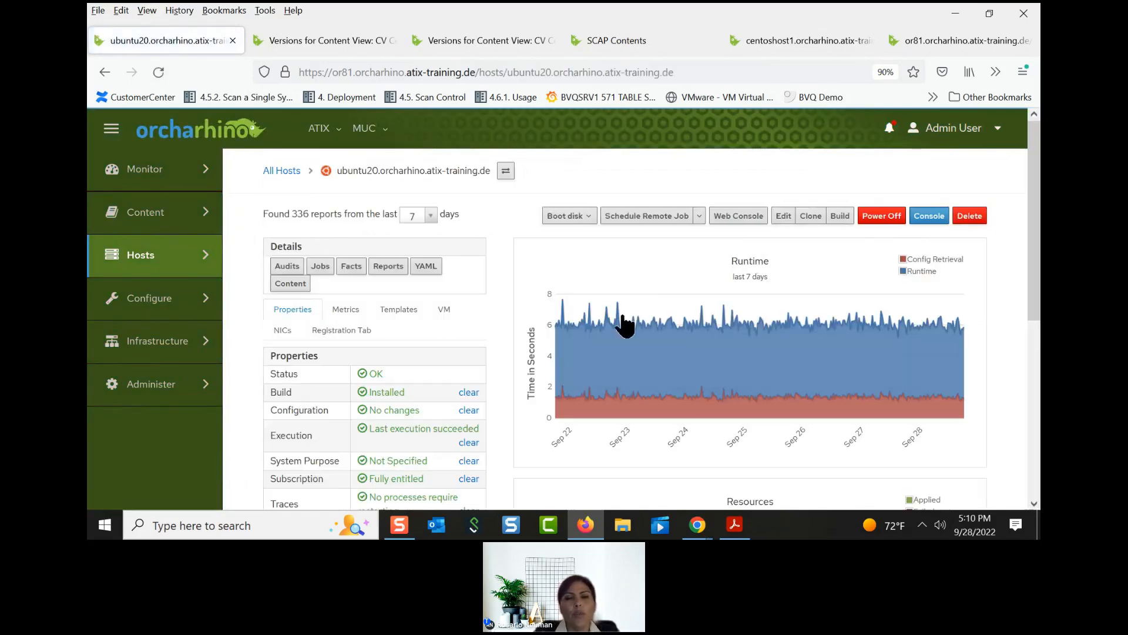
pyautogui.click(297, 284)
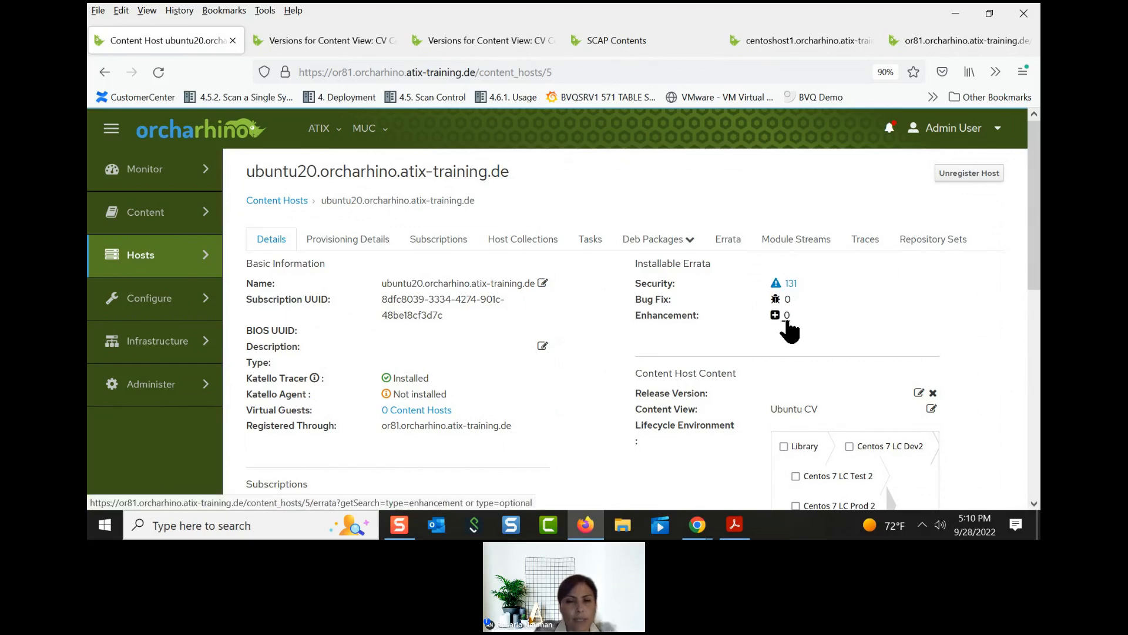
# Show the installable errata of ubuntu20 and look through the security advisories
pyautogui.click(732, 240)
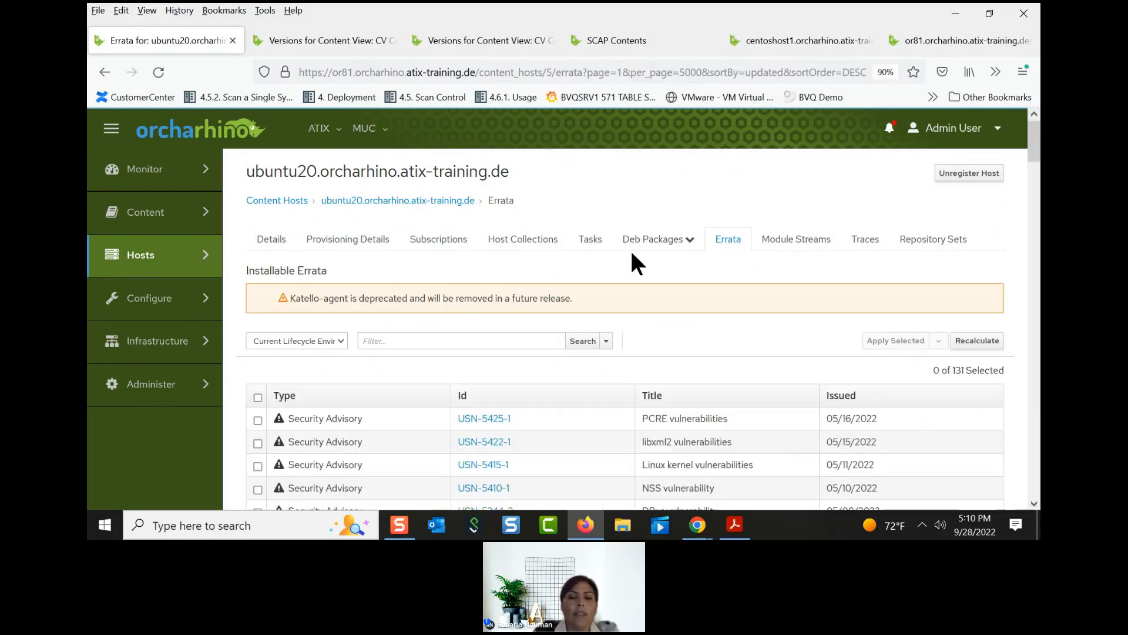
pyautogui.scroll(-2, 632, 254)
pyautogui.scroll(-2, 632, 255)
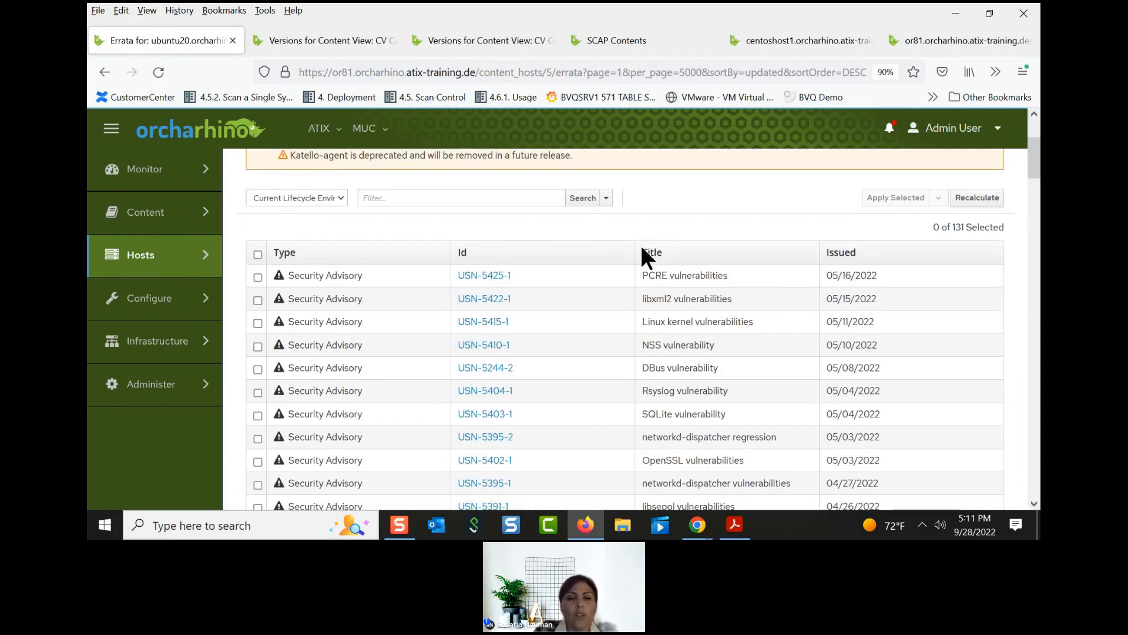
pyautogui.scroll(-4, 641, 249)
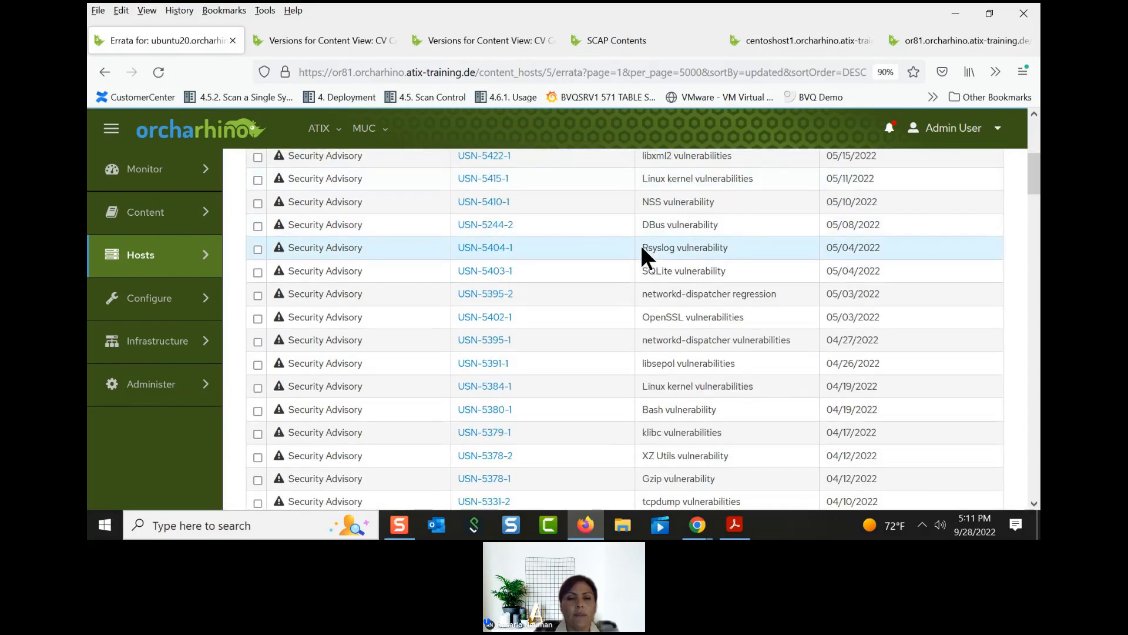
pyautogui.scroll(6, 640, 244)
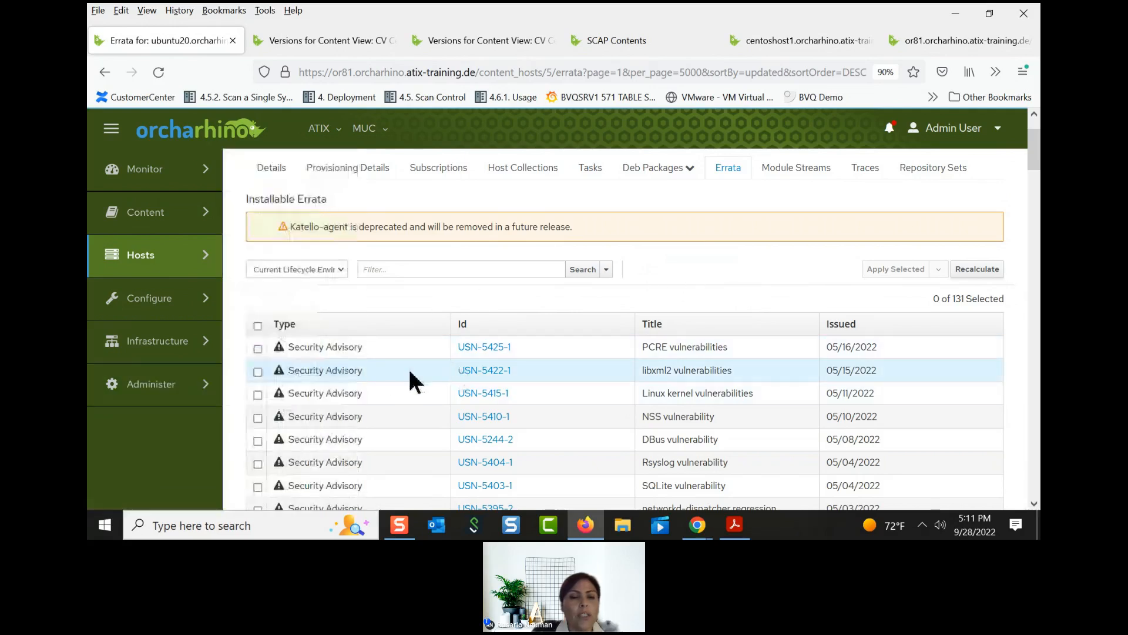
# Install errata USN-5425-1 and USN-5422-1 on ubuntu20 with an Install Errata remote execution job set to Execute now
pyautogui.click(258, 371)
pyautogui.click(258, 348)
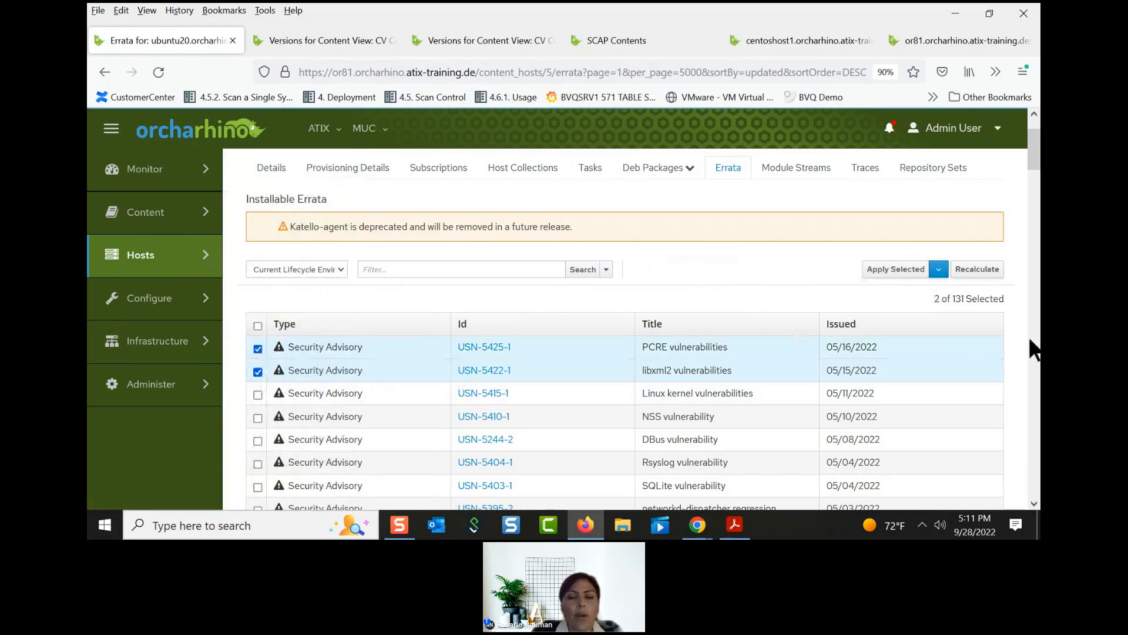
pyautogui.click(938, 268)
pyautogui.click(913, 322)
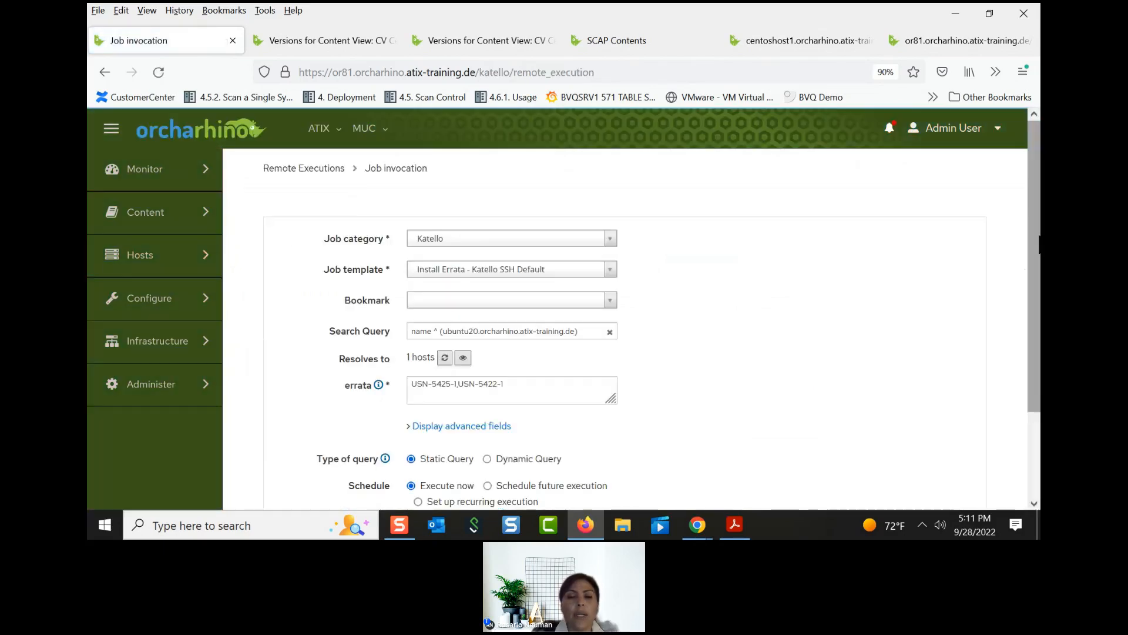
pyautogui.moveTo(1039, 218); pyautogui.dragTo(1040, 307)
pyautogui.click(312, 448)
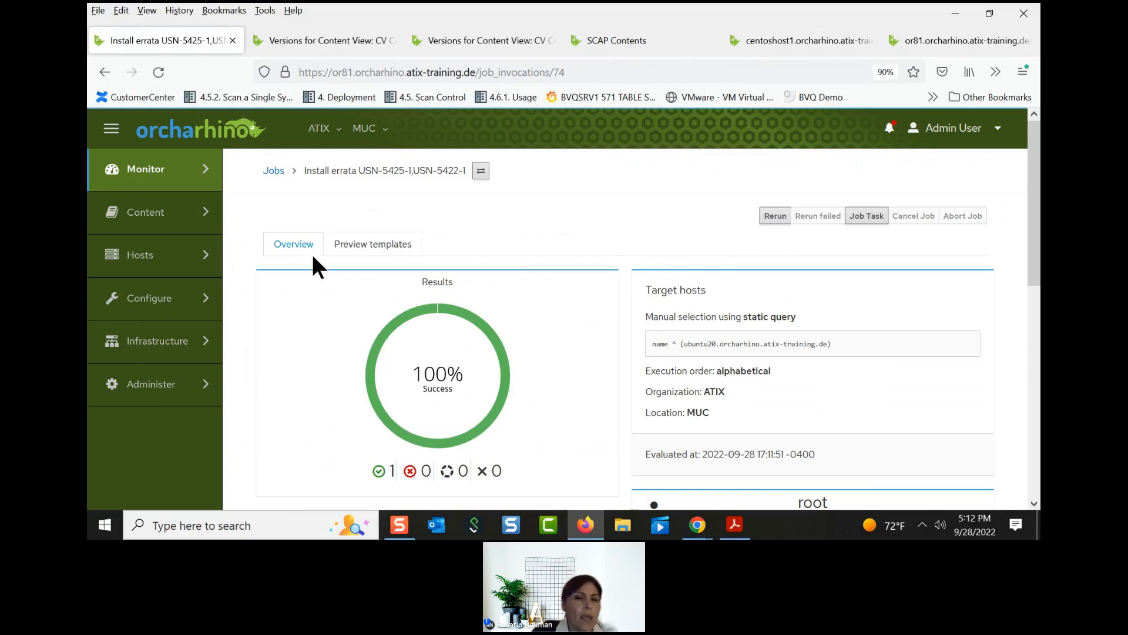
# Open the lifecycle environments and examine the CentOS 7 and Dev, Test and Prod paths
pyautogui.moveTo(188, 297)
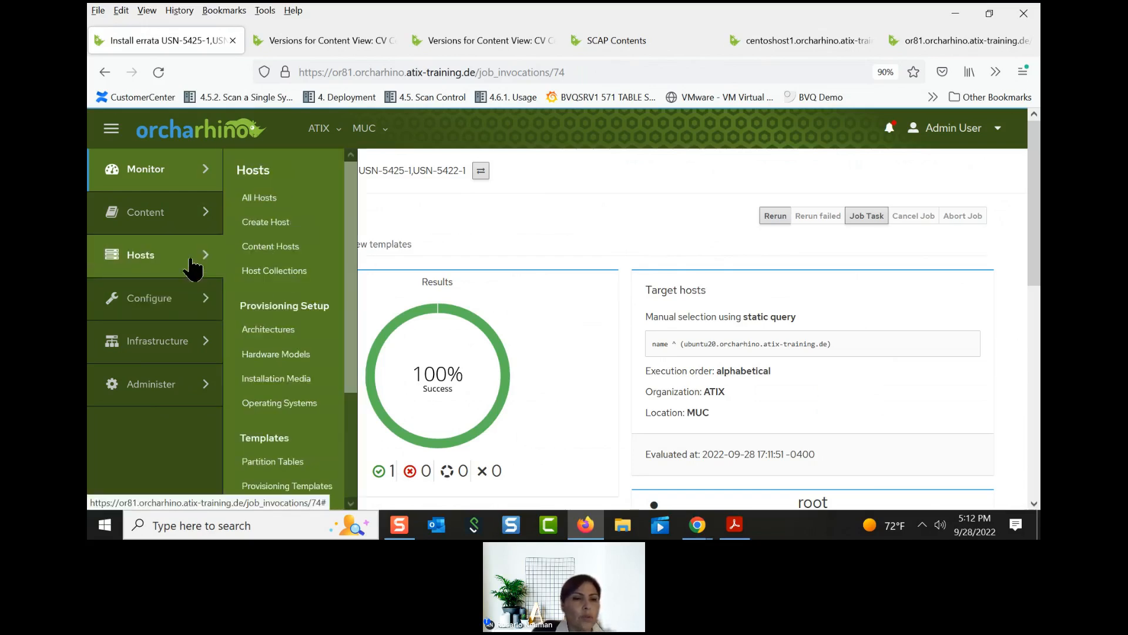
pyautogui.moveTo(188, 213)
pyautogui.click(291, 405)
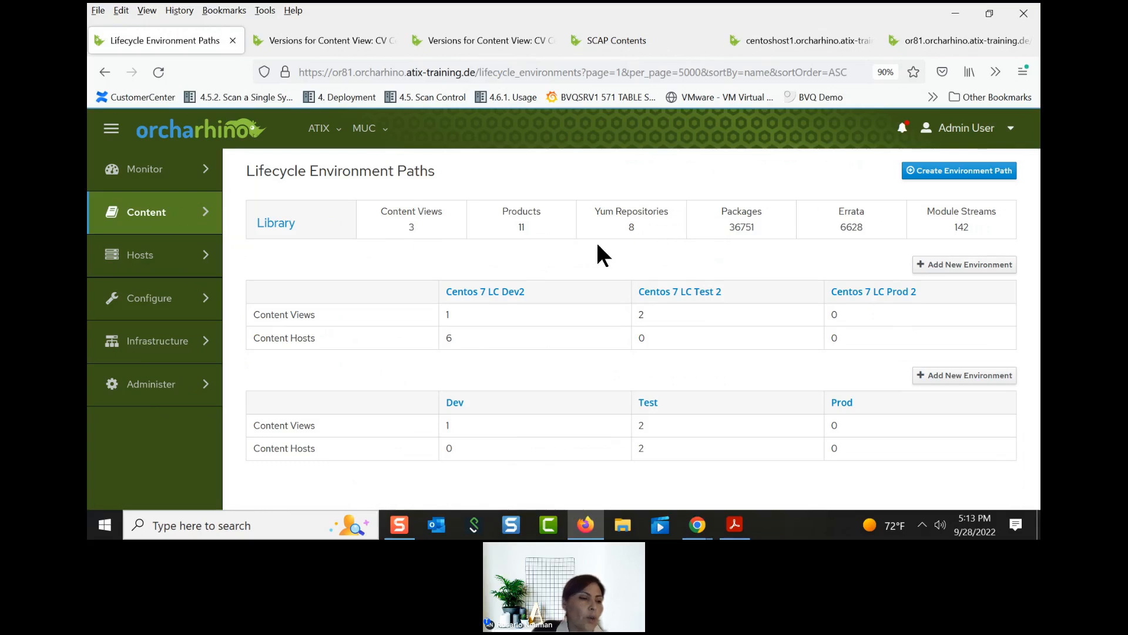
# Open the CV Centos 7 content view from the list of content views and review its versions
pyautogui.moveTo(182, 219)
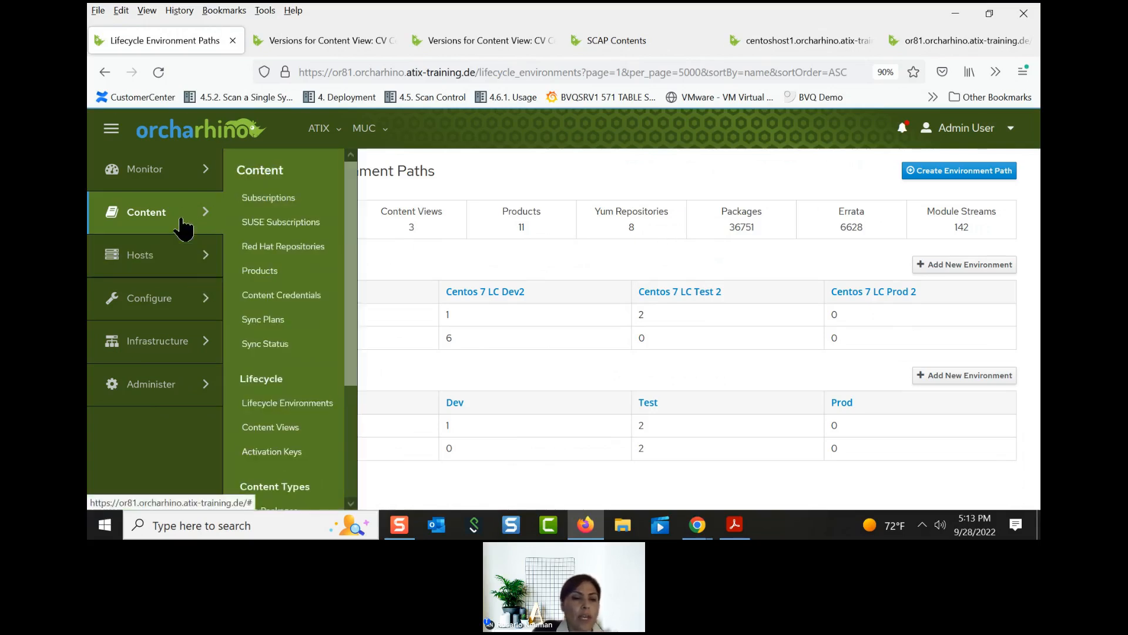
pyautogui.click(281, 429)
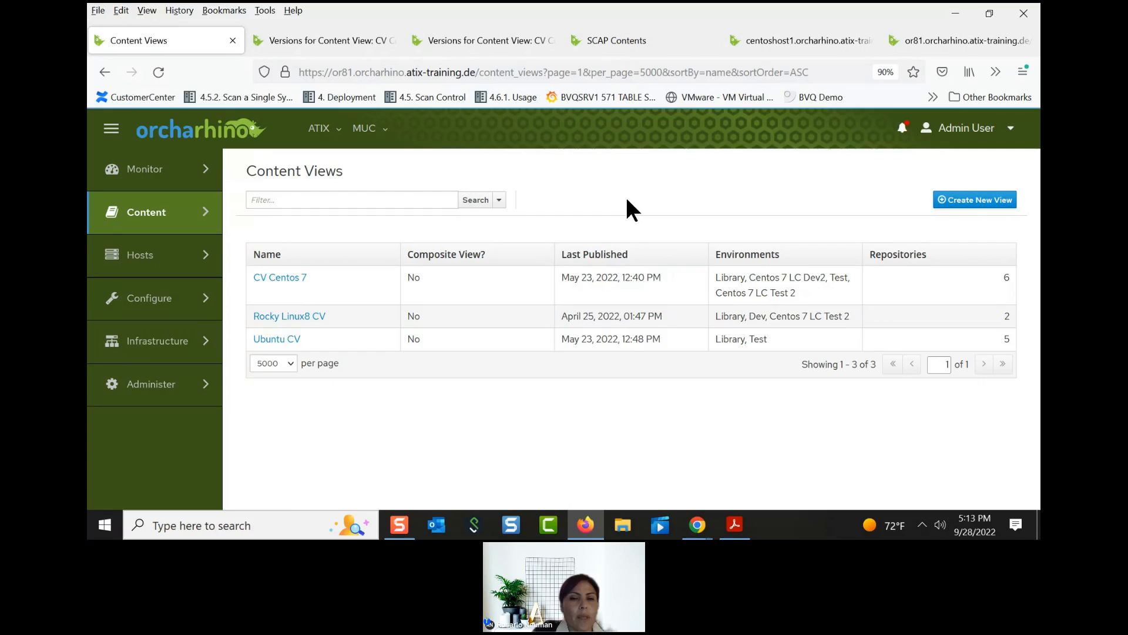
pyautogui.click(287, 280)
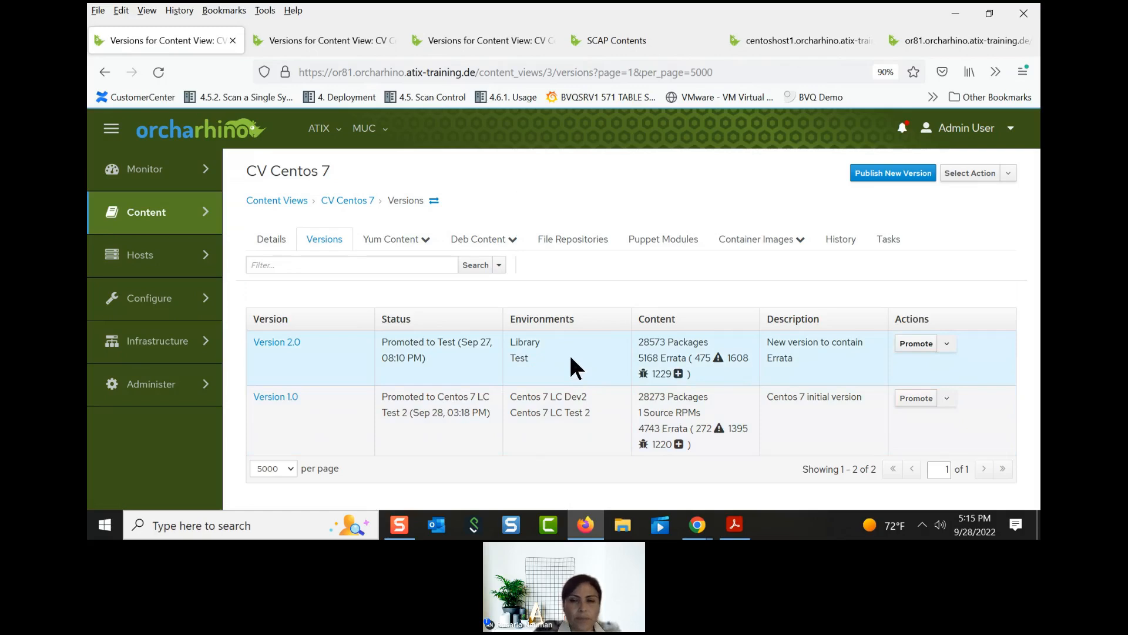
# Try to promote Version 2.0 of CV Centos 7 to the Centos 7 LC Test 2 environment
pyautogui.click(909, 344)
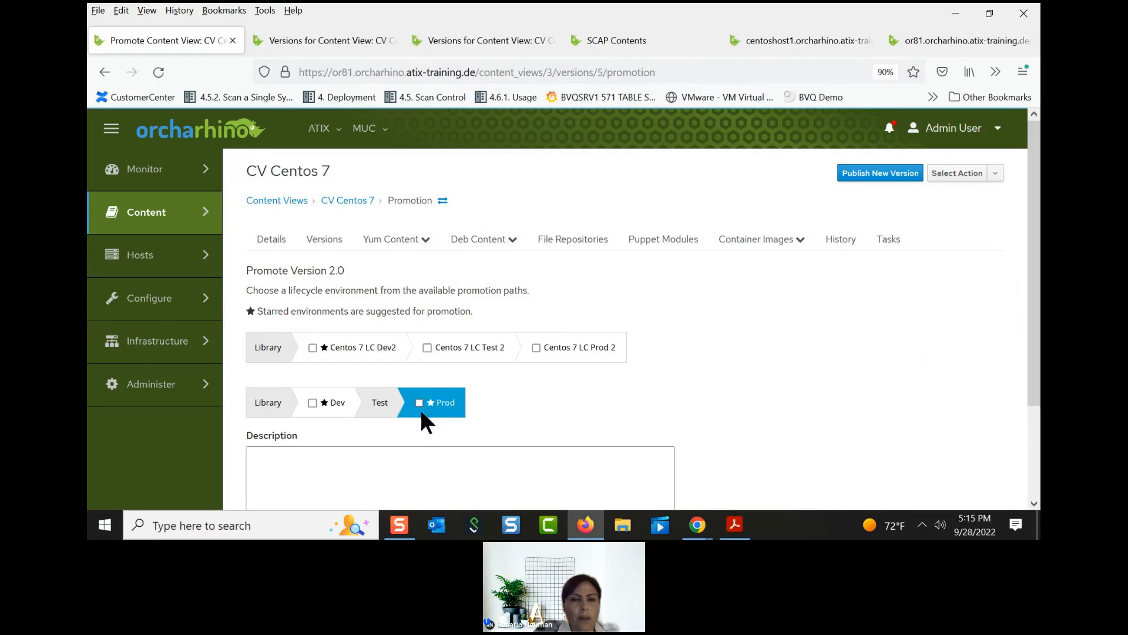
pyautogui.click(466, 347)
pyautogui.scroll(-2, 618, 353)
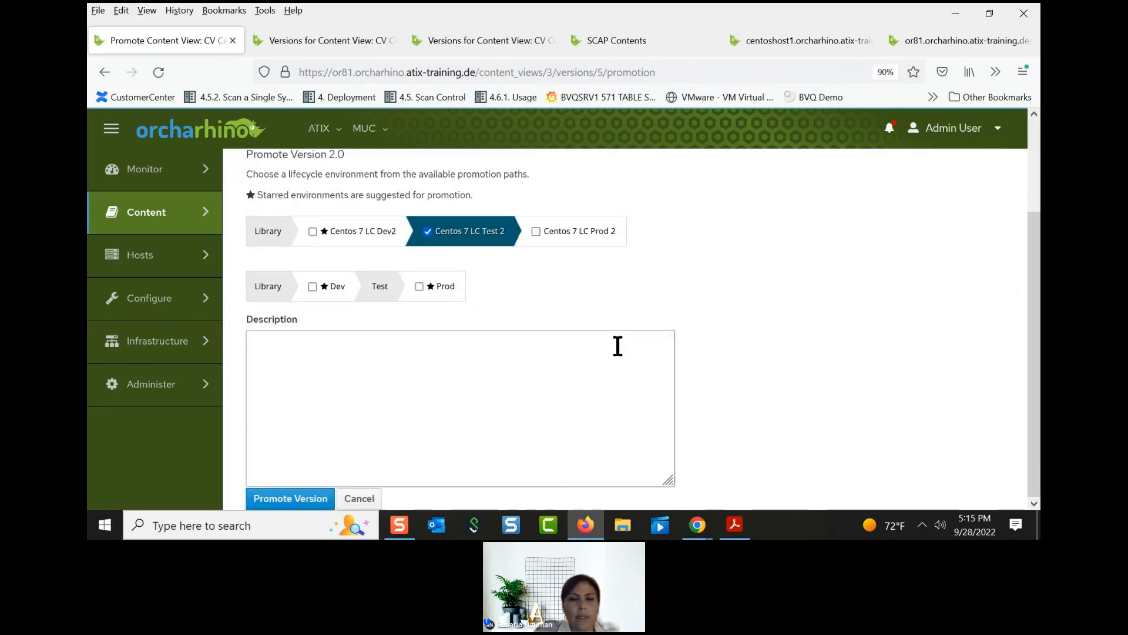
pyautogui.click(312, 502)
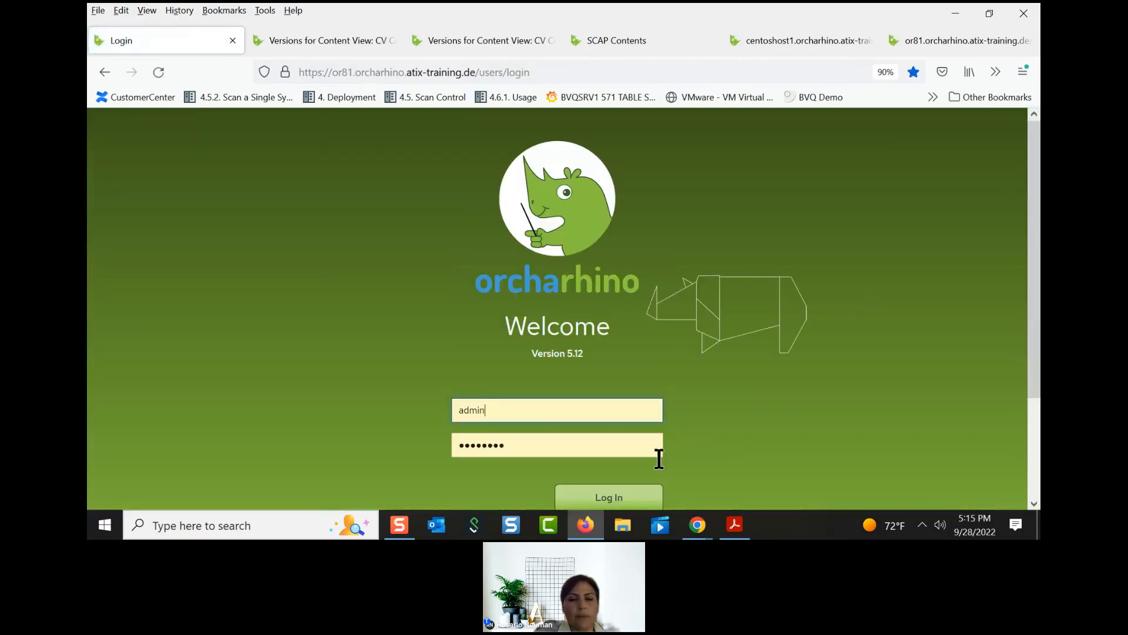
# Log back in and promote Version 2.0 of CV Centos 7 to Centos 7 LC Test 2, accepting the forced promotion
pyautogui.click(640, 497)
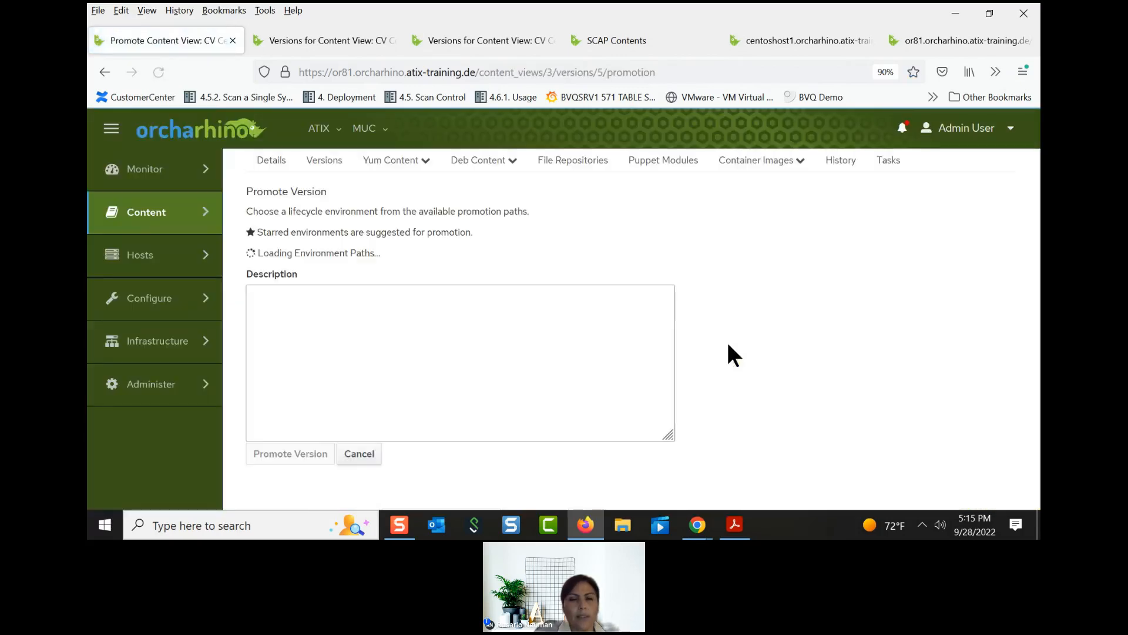
pyautogui.click(446, 352)
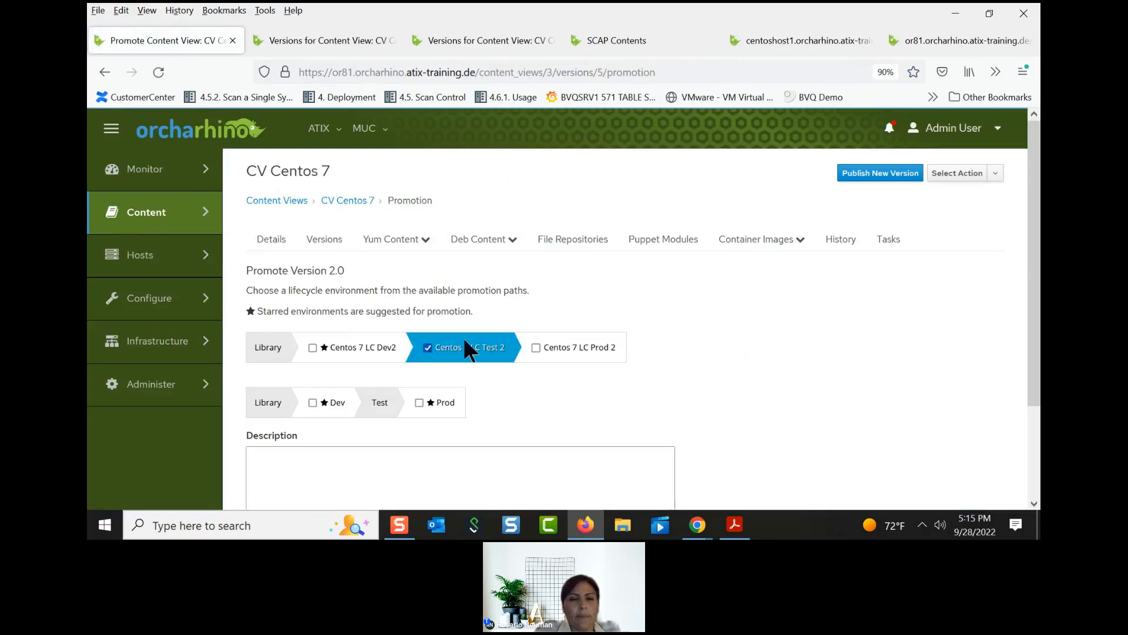
pyautogui.scroll(-2, 517, 329)
pyautogui.click(290, 498)
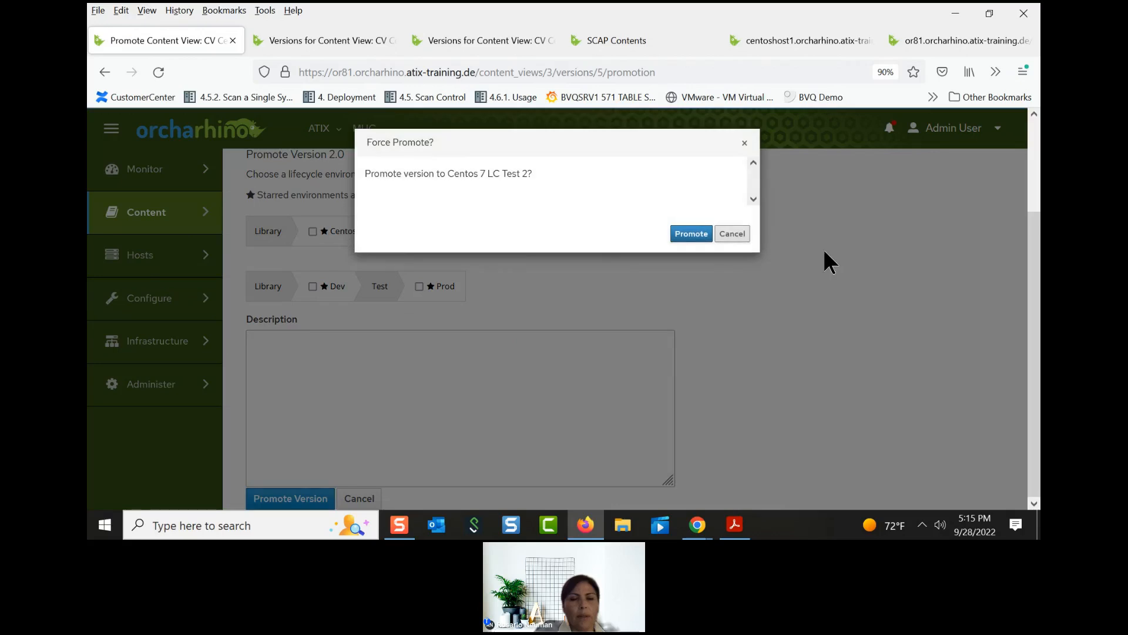
pyautogui.click(696, 238)
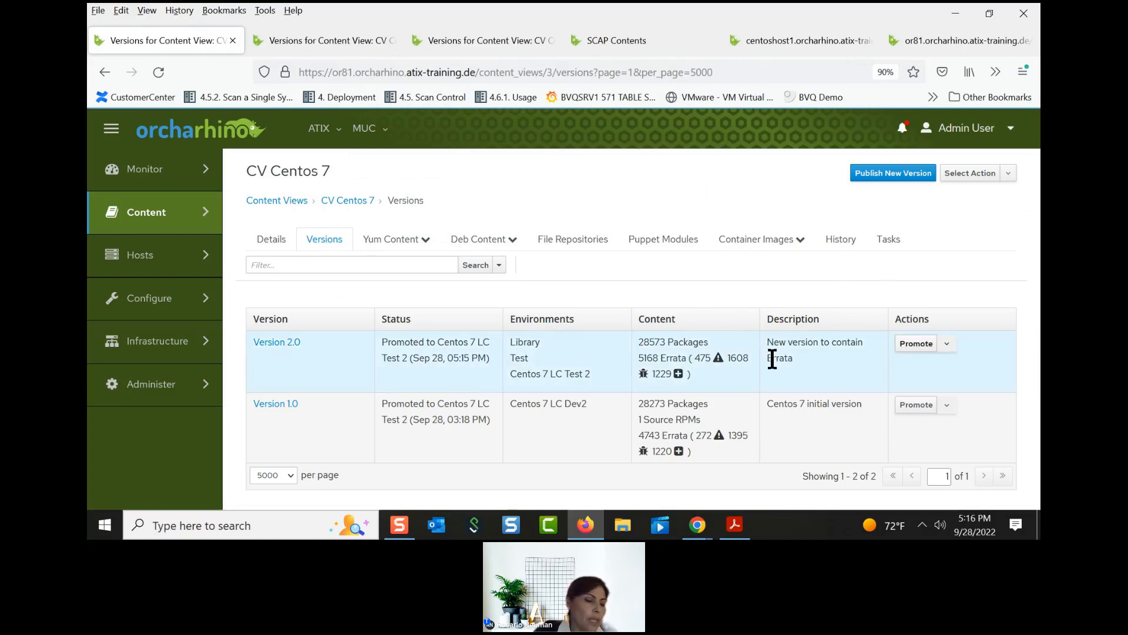
# Select the first three hosts in the content hosts list and open package management for them
pyautogui.moveTo(176, 266)
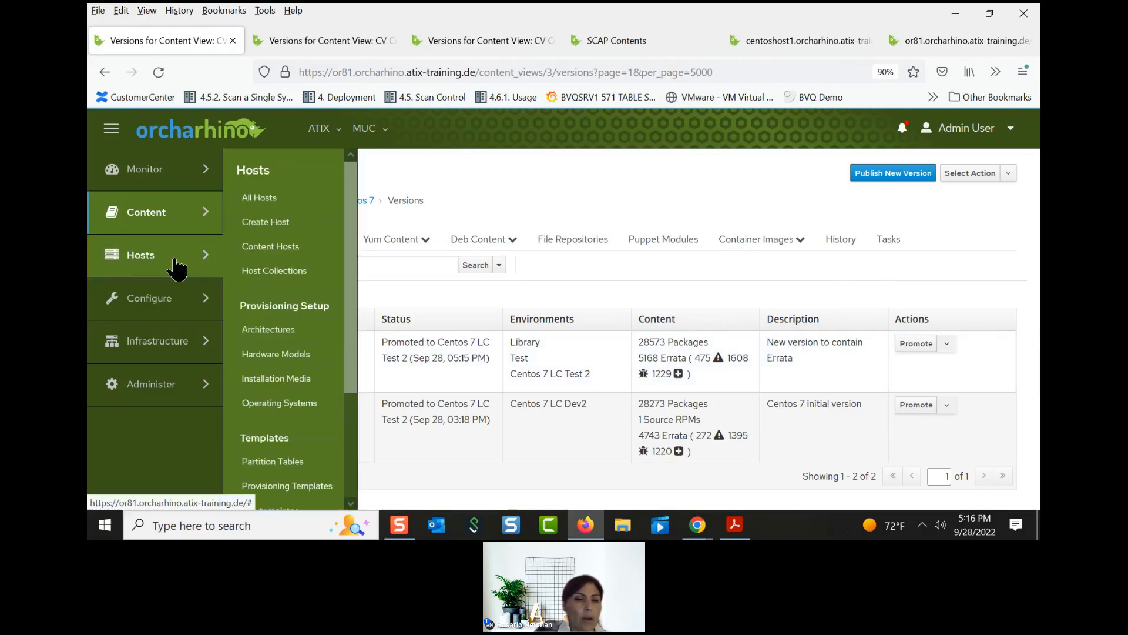
pyautogui.click(252, 246)
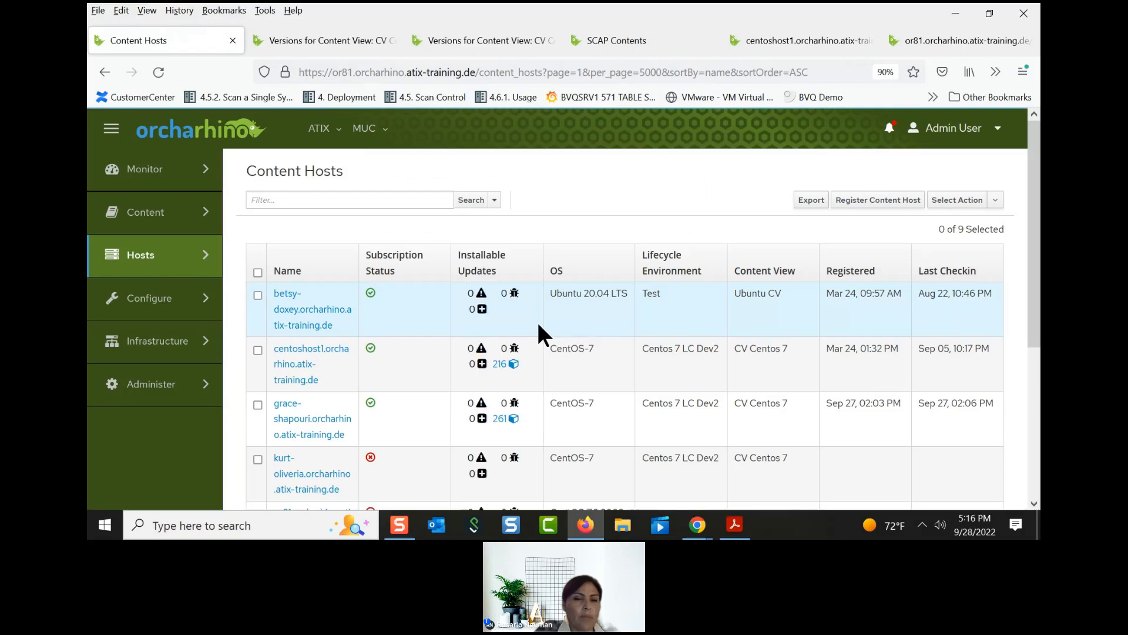
pyautogui.click(258, 350)
pyautogui.click(258, 294)
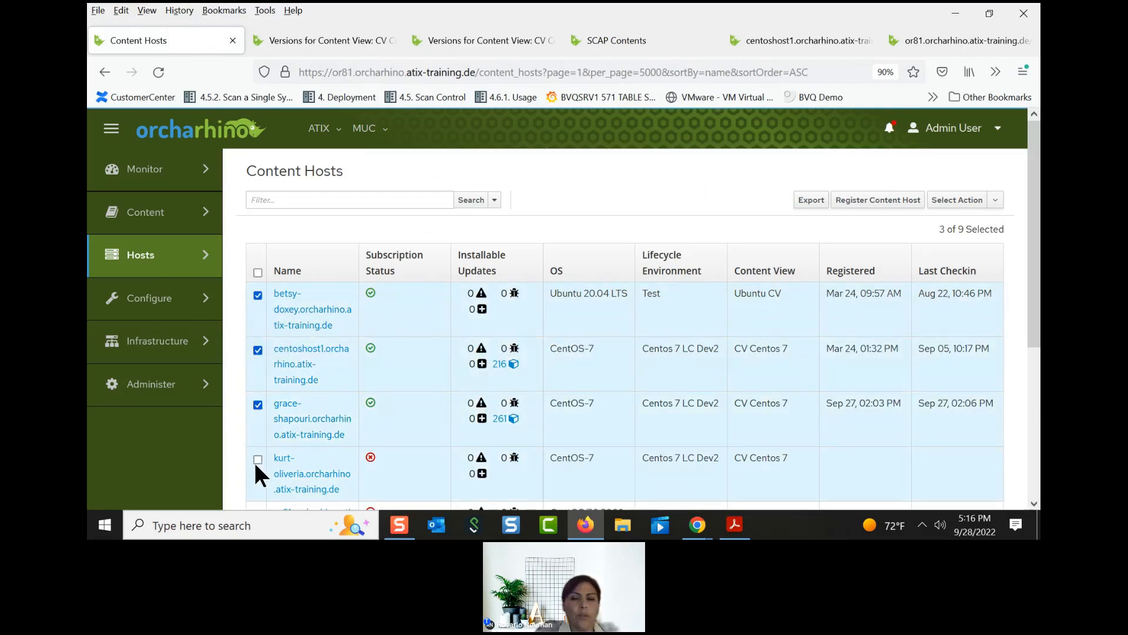
pyautogui.click(968, 206)
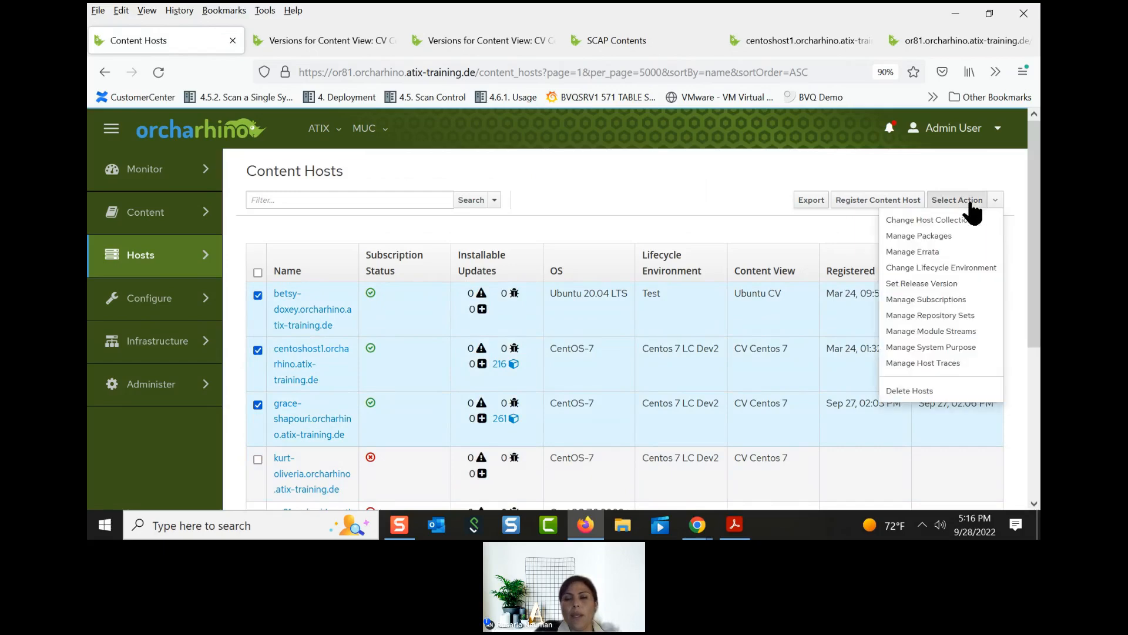
pyautogui.click(928, 237)
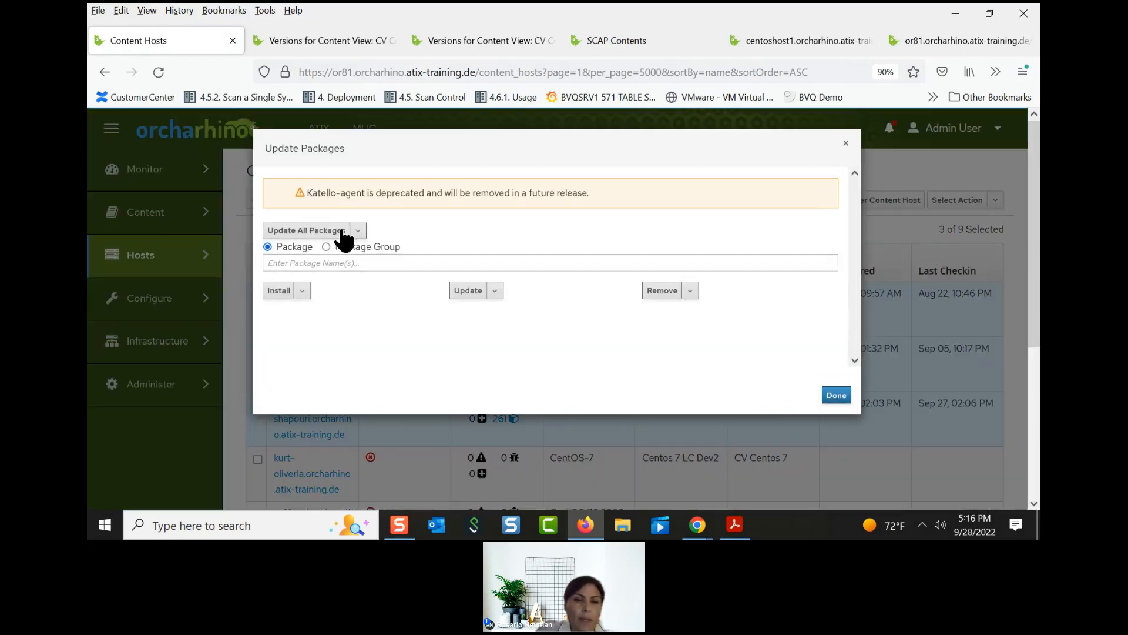
# Choose to update all packages on the selected hosts via remote execution, customizing the job first
pyautogui.click(357, 231)
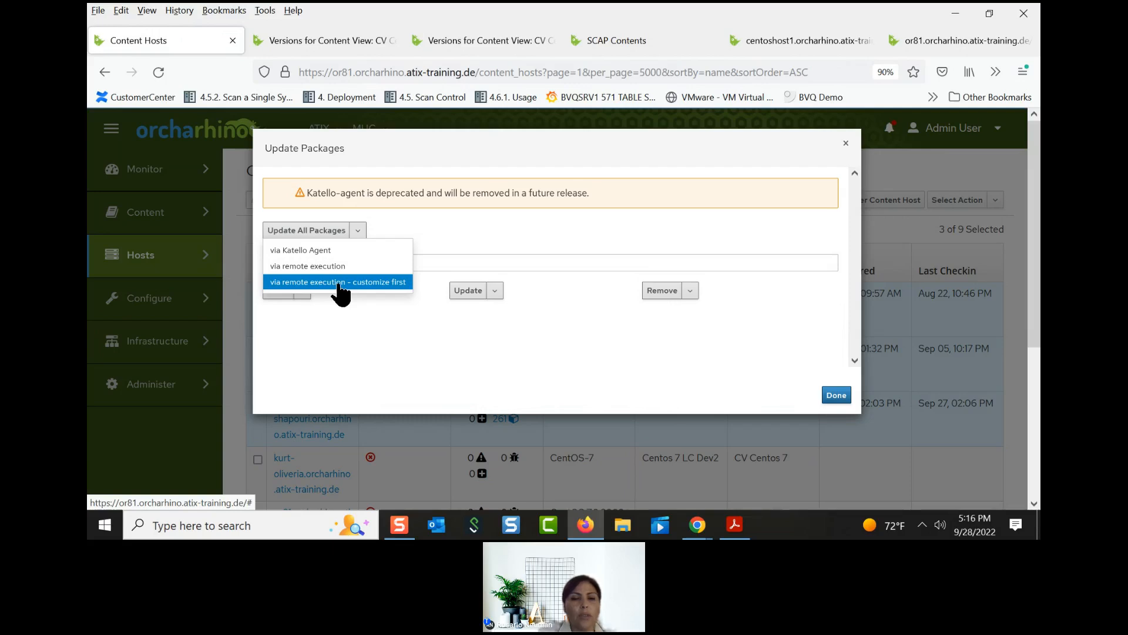
pyautogui.click(420, 233)
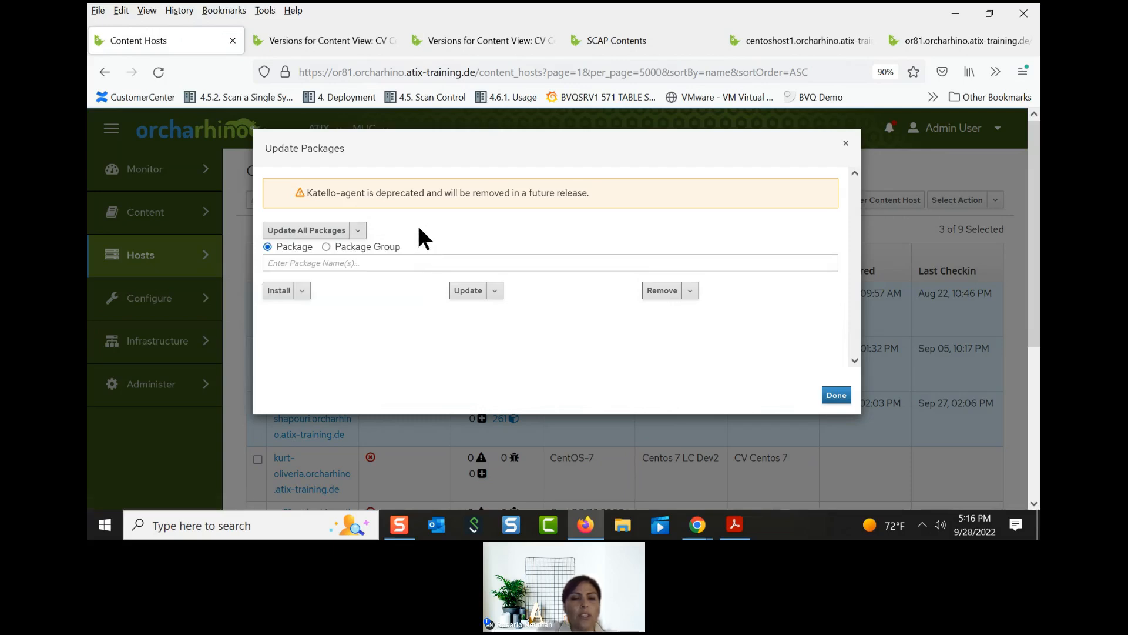
pyautogui.click(358, 230)
pyautogui.click(336, 281)
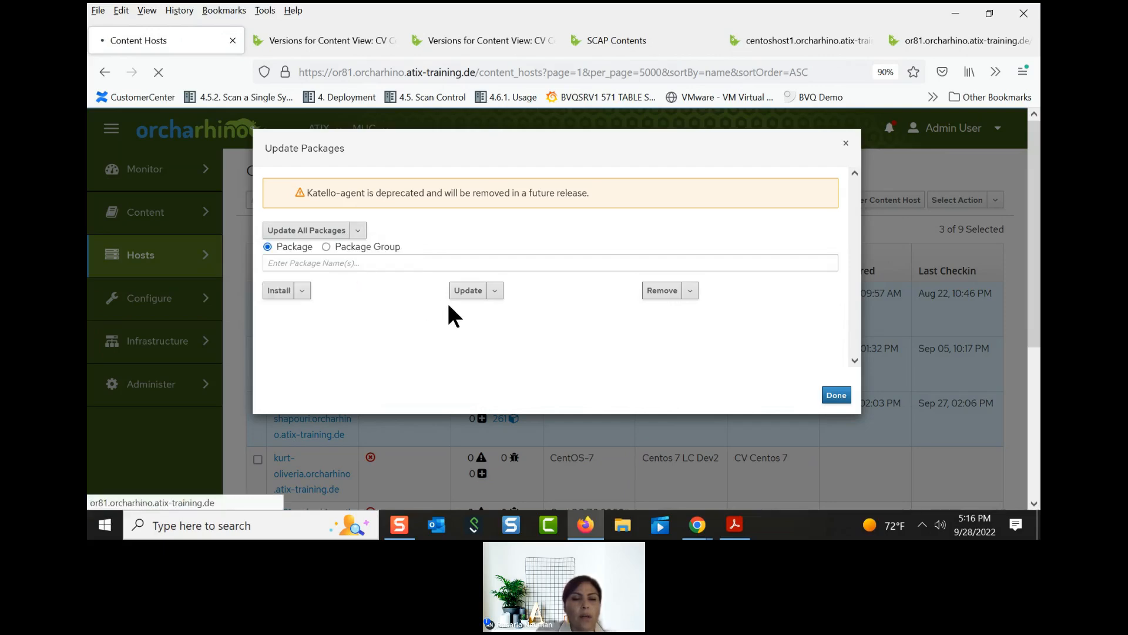
pyautogui.scroll(-2, 567, 326)
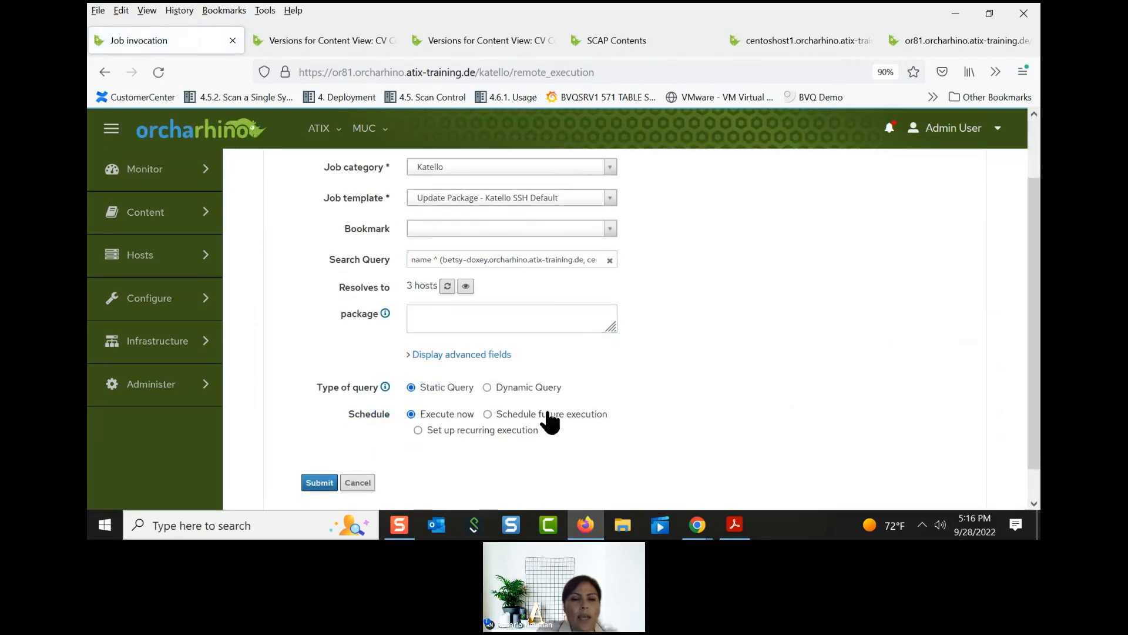
pyautogui.click(488, 413)
pyautogui.scroll(-3, 756, 350)
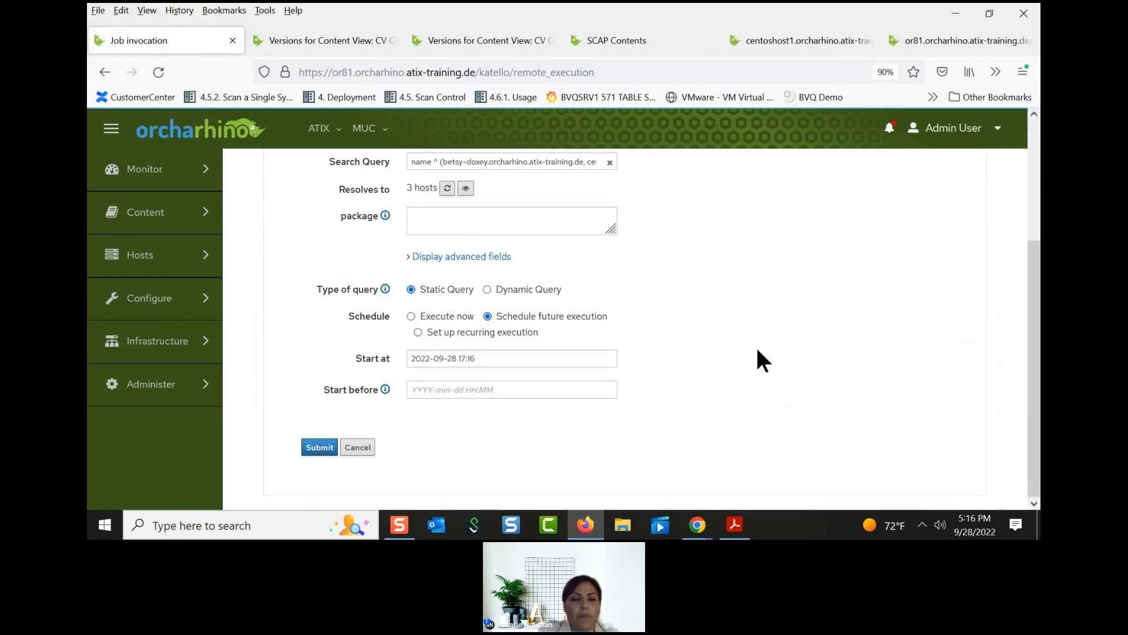
pyautogui.click(520, 358)
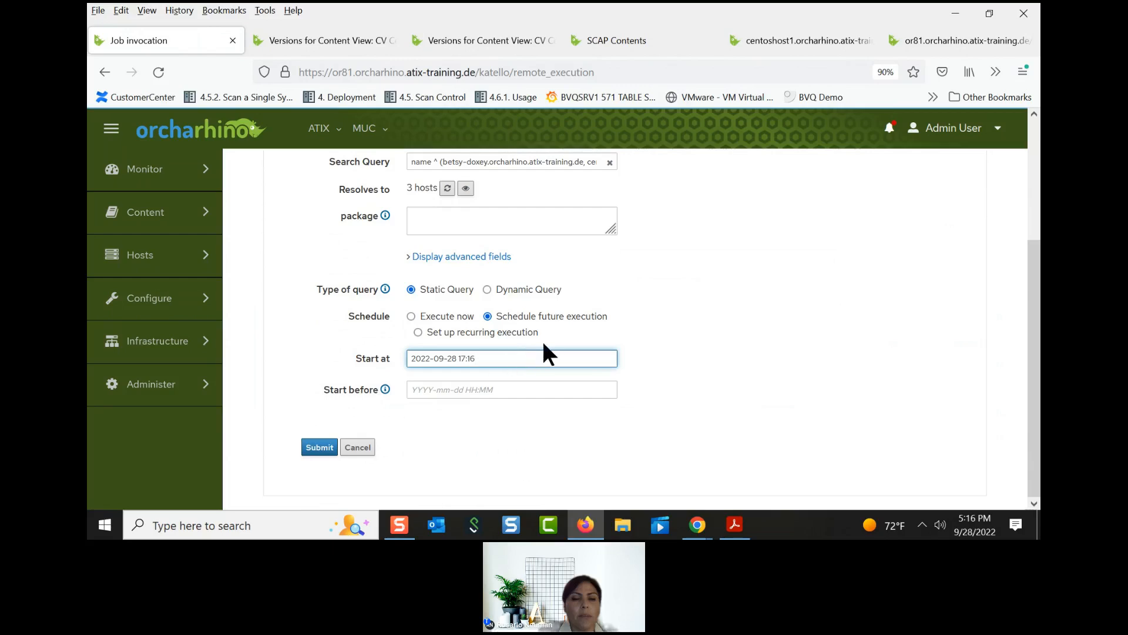
pyautogui.click(320, 450)
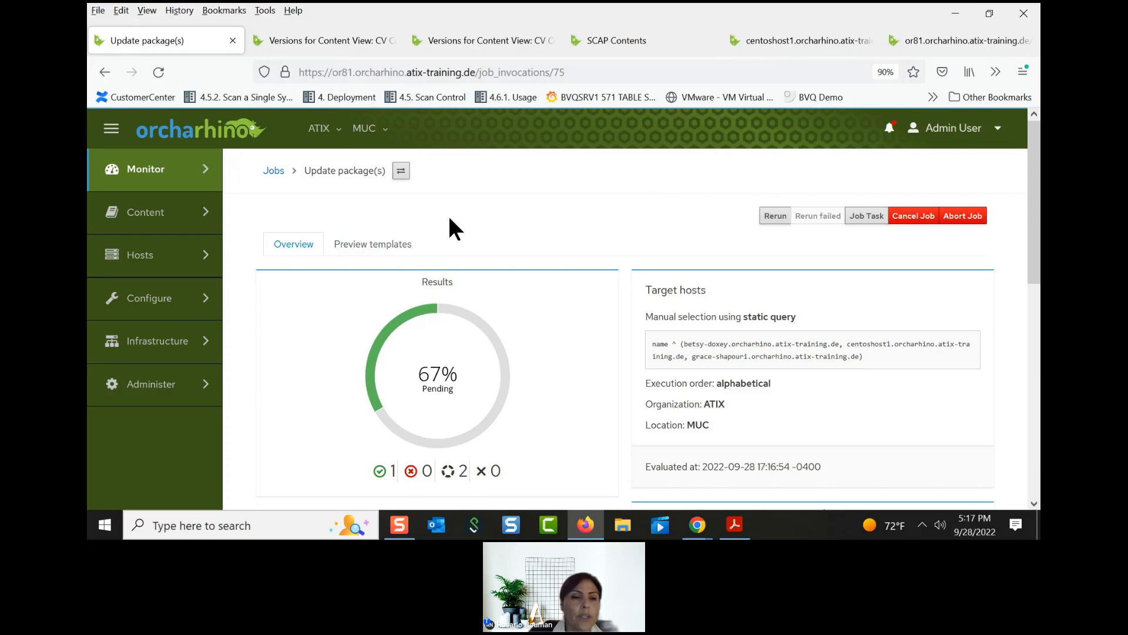
# Bring up the SCAP contents list and review the available compliance content
pyautogui.moveTo(174, 336)
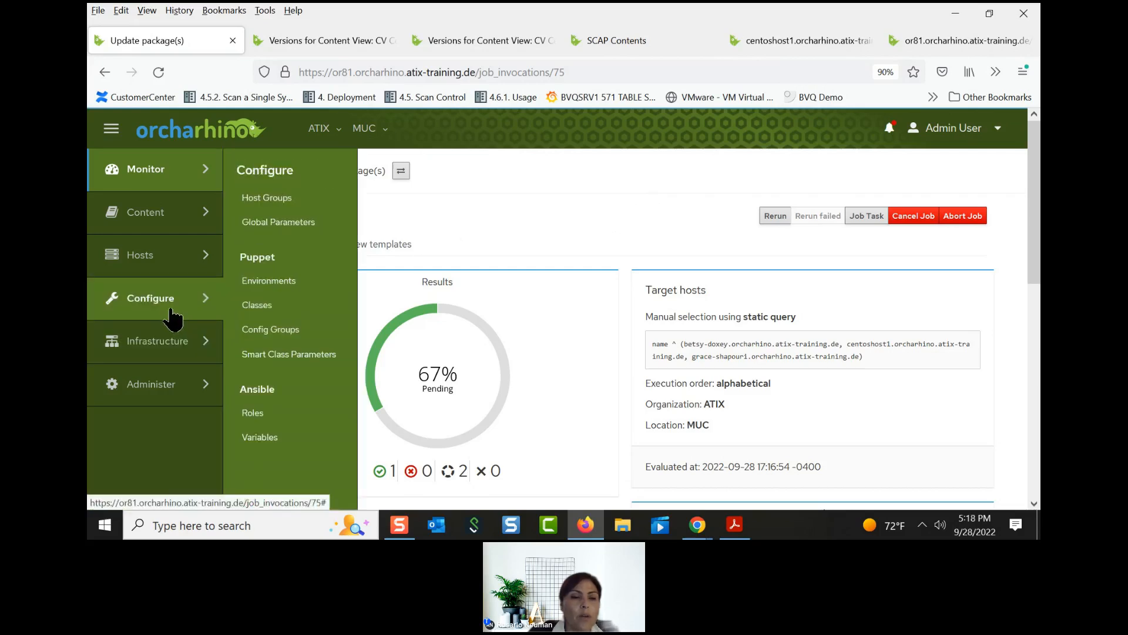
pyautogui.moveTo(174, 265)
pyautogui.scroll(-3, 281, 355)
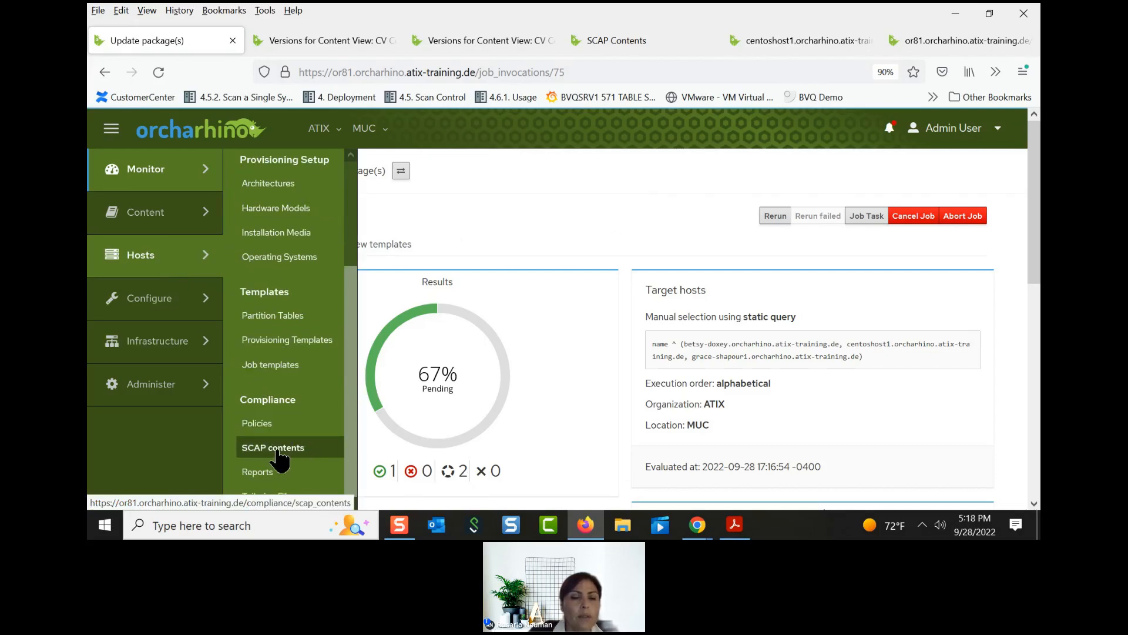
pyautogui.click(646, 36)
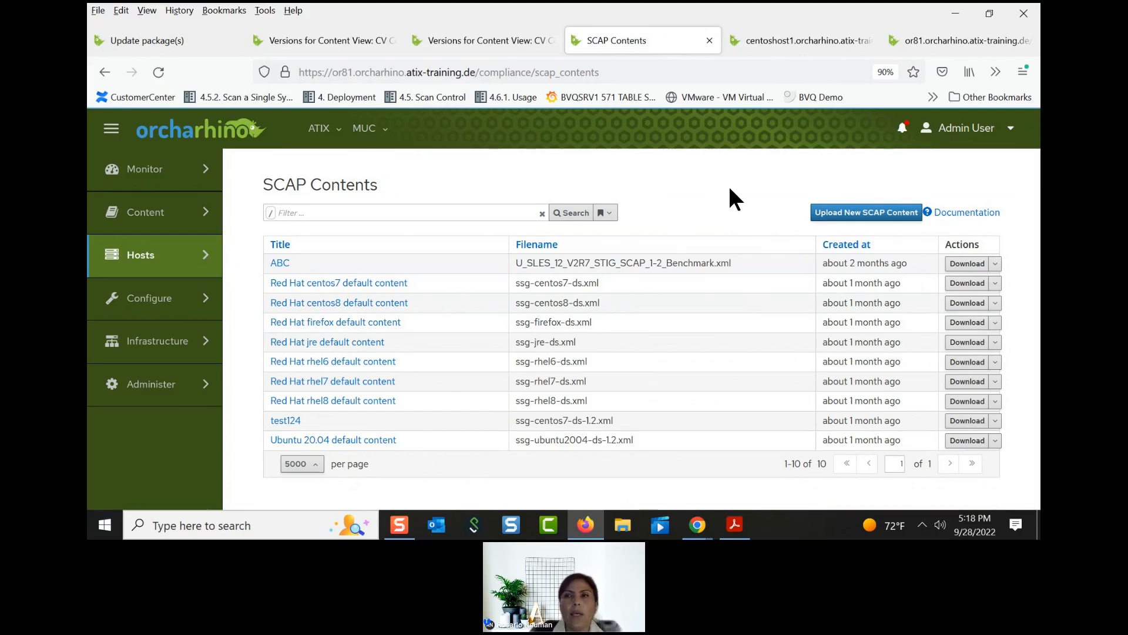
# Open the centoshost1 host and view its compliance reports for the RedHat CentOS 7 Default Content policy
pyautogui.moveTo(159, 256)
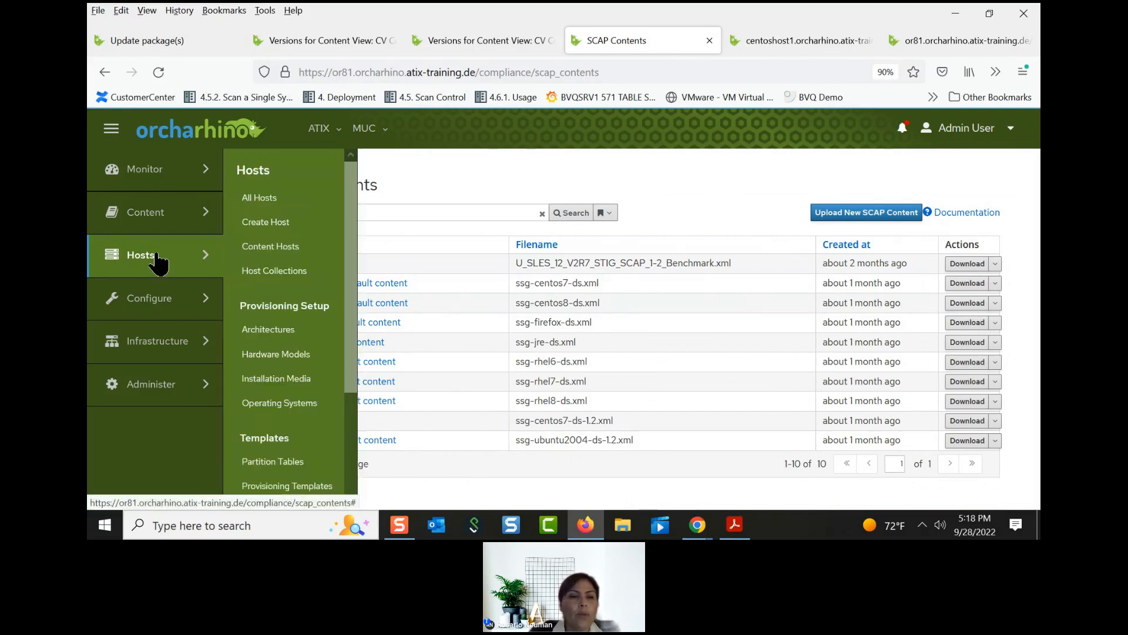
pyautogui.click(276, 197)
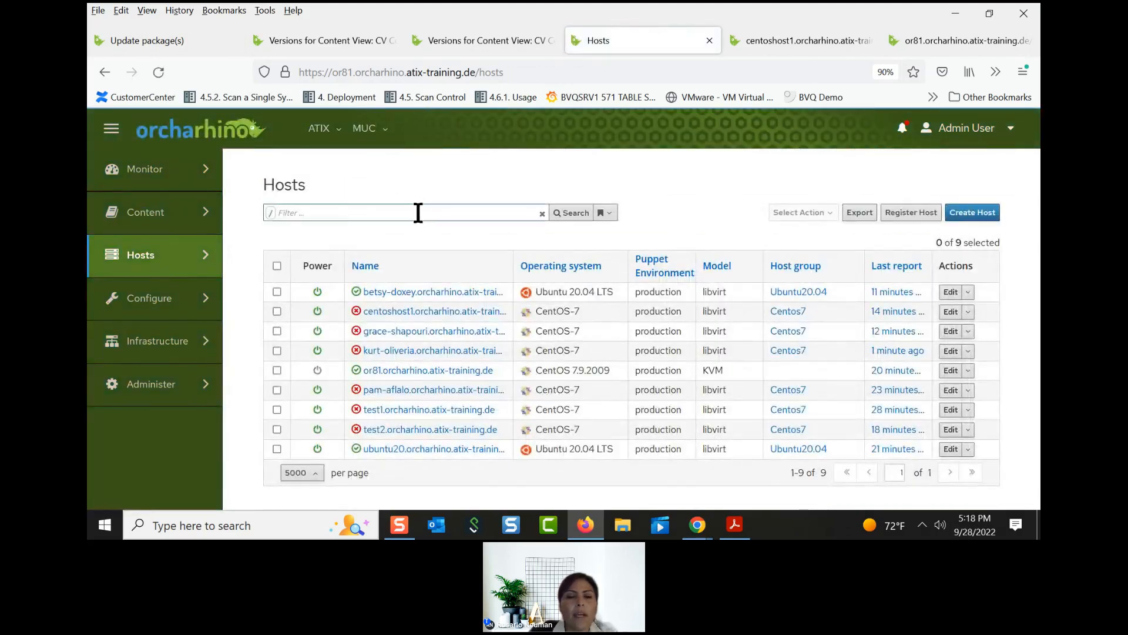
pyautogui.click(416, 313)
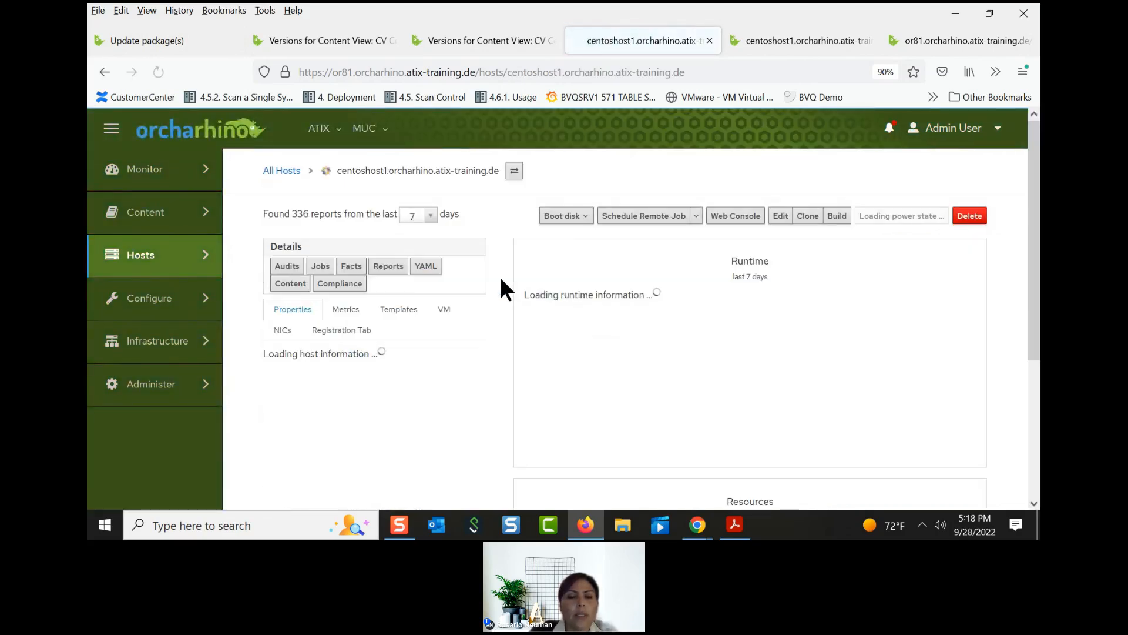
pyautogui.click(339, 284)
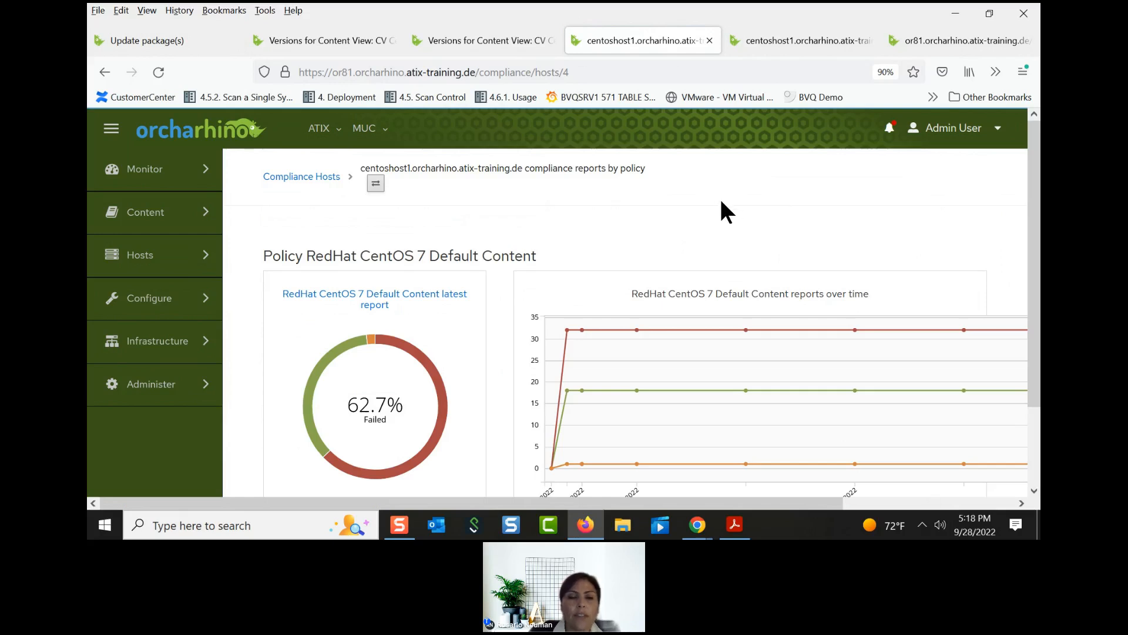
pyautogui.scroll(-2, 722, 203)
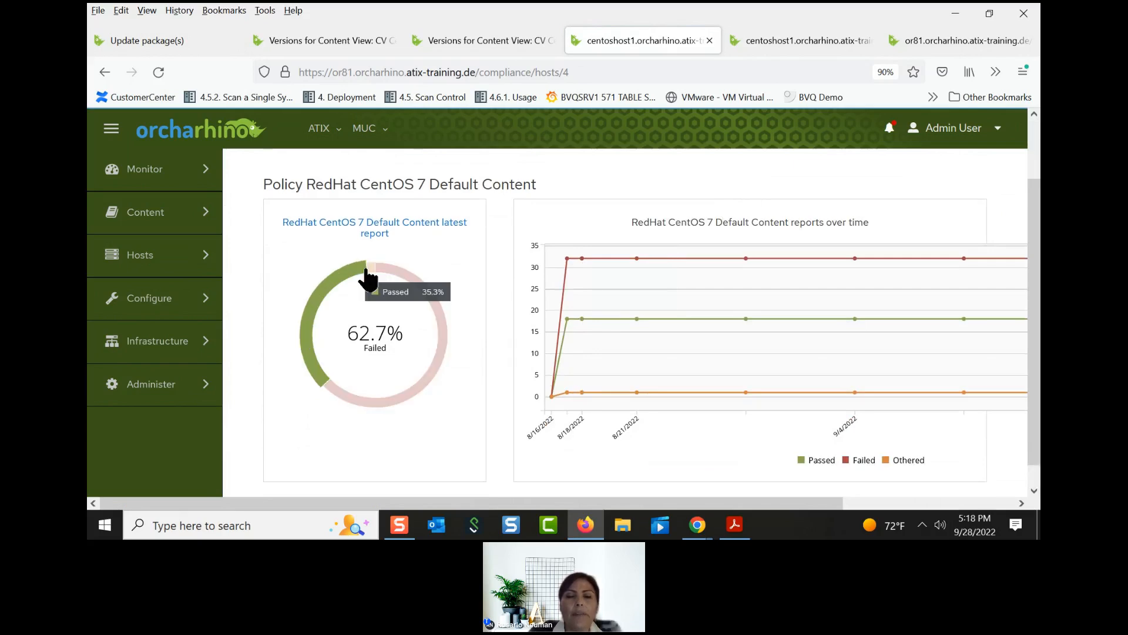
pyautogui.moveTo(389, 271)
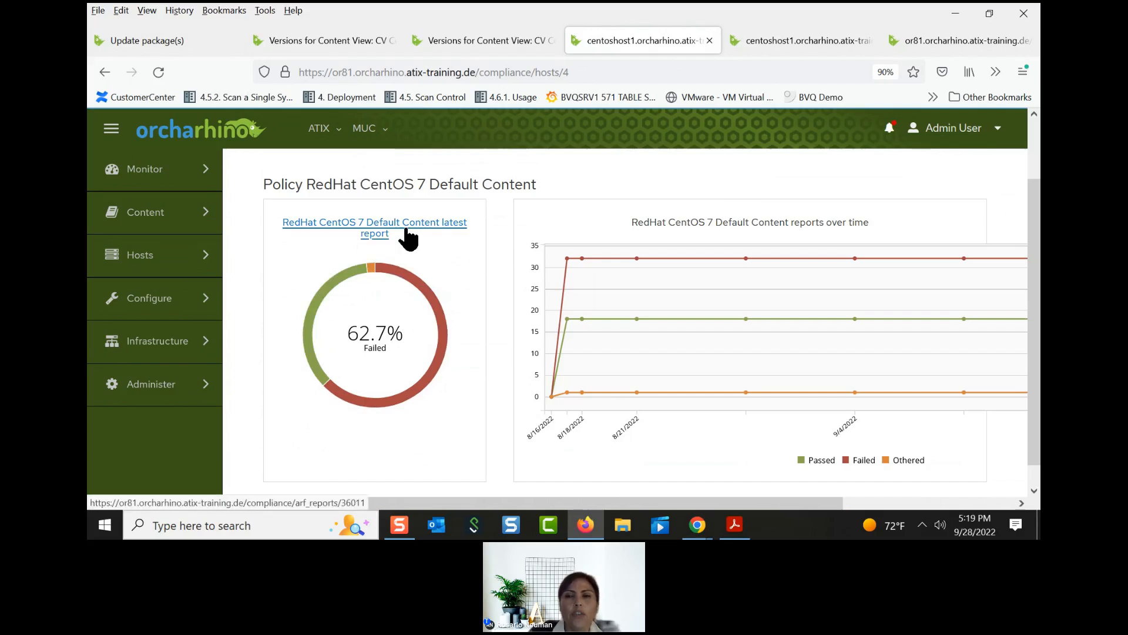
# Bring up the full OpenSCAP evaluation report for centoshost1 and read its guide introduction and evaluation characteristics
pyautogui.click(833, 43)
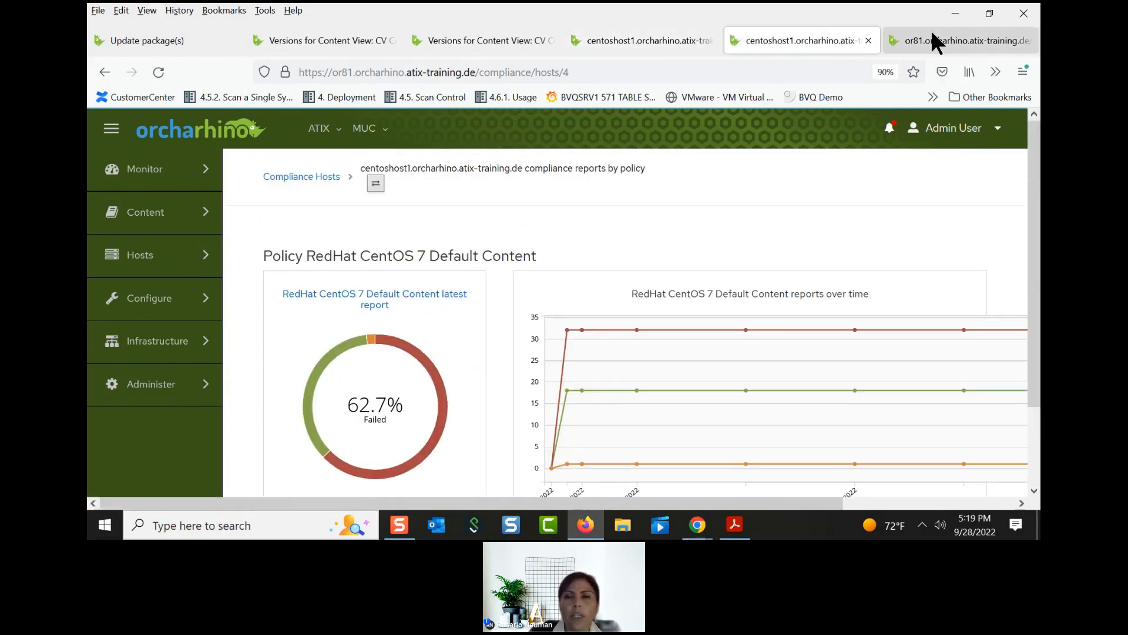
pyautogui.click(932, 38)
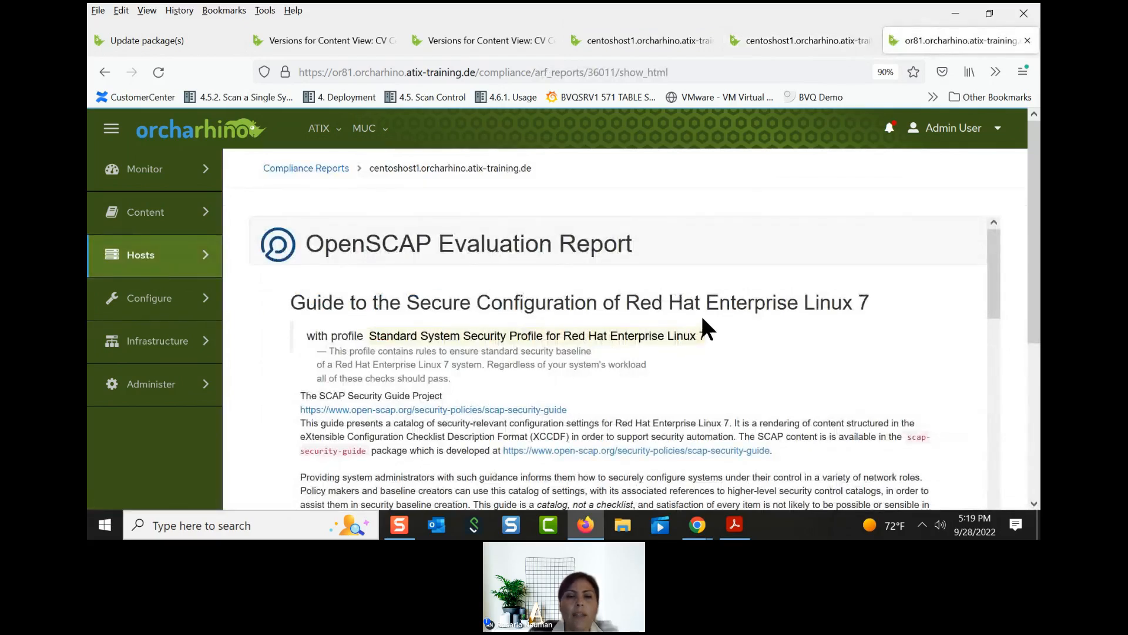
pyautogui.scroll(-2, 702, 323)
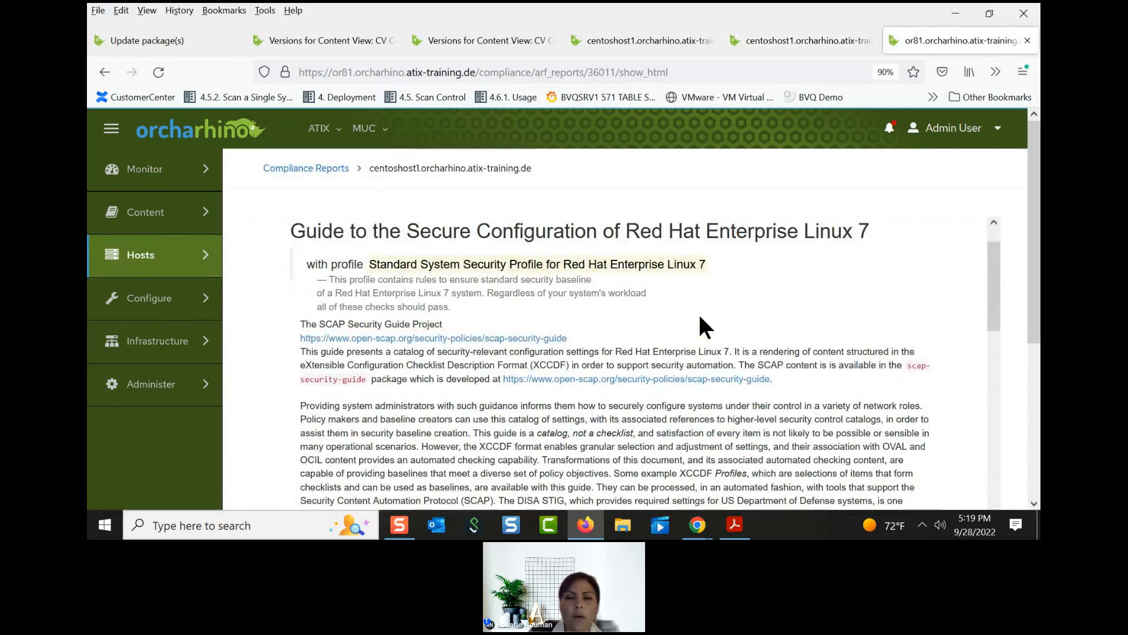
pyautogui.scroll(-8, 701, 318)
pyautogui.scroll(-2, 699, 314)
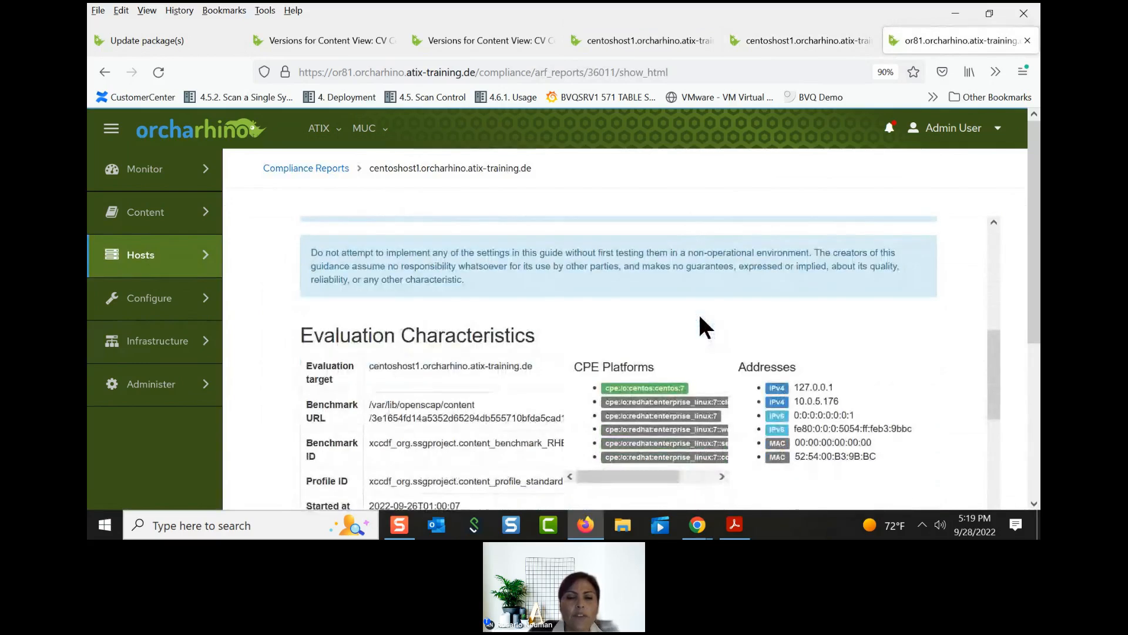
pyautogui.scroll(-2, 699, 314)
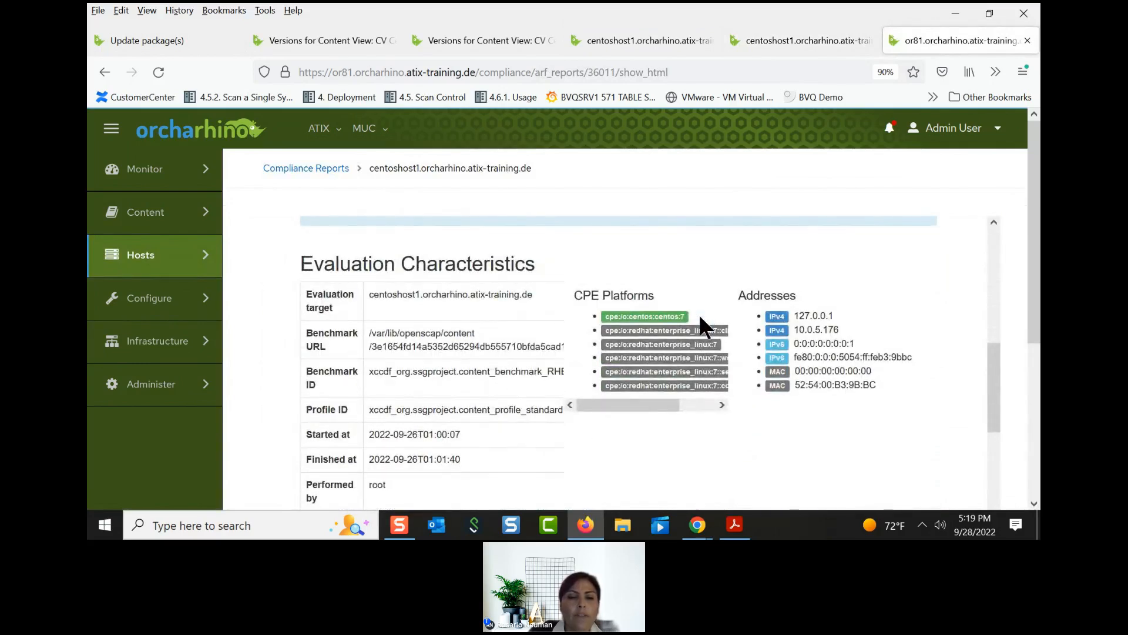
pyautogui.scroll(-4, 700, 313)
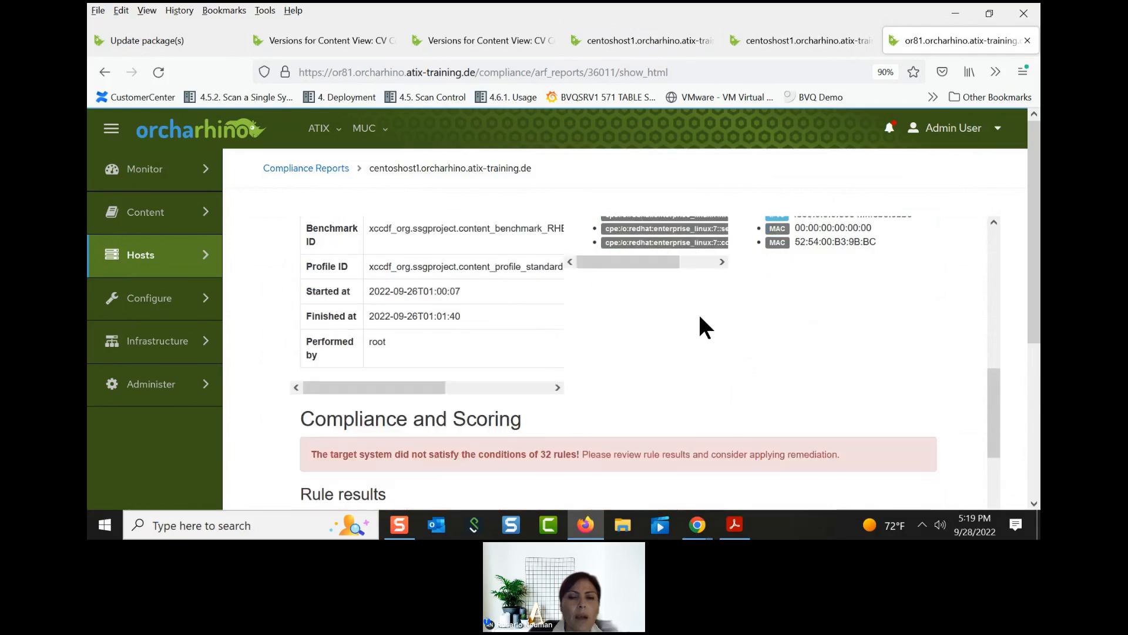
# Examine the report's compliance scoring, severity of failed rules and the individual results in the rule overview
pyautogui.scroll(-4, 700, 318)
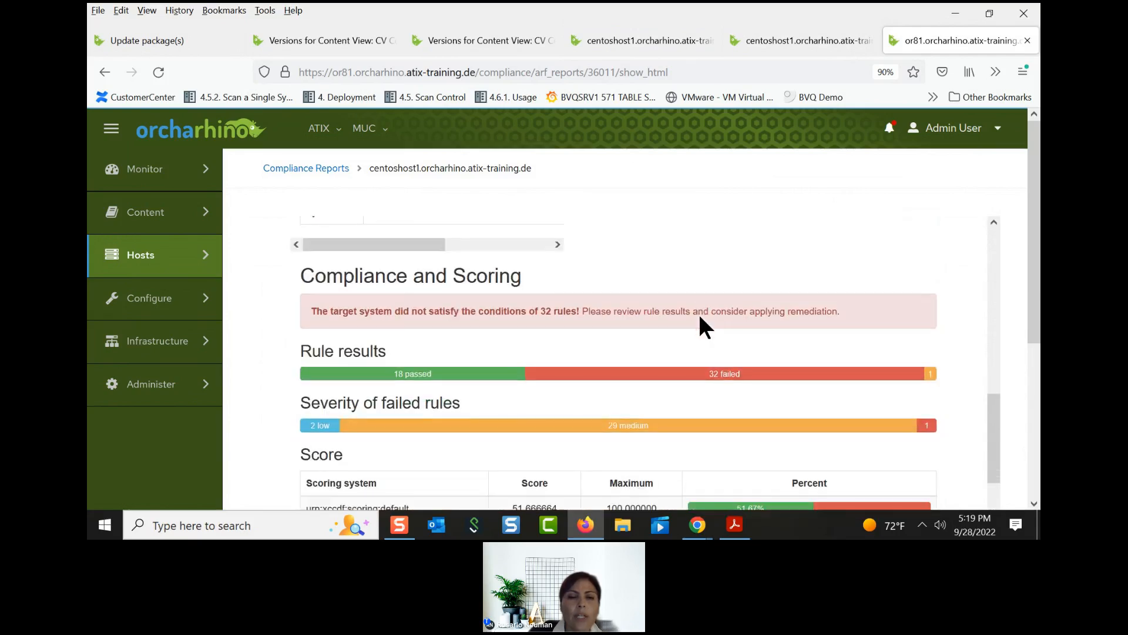
pyautogui.scroll(-6, 700, 318)
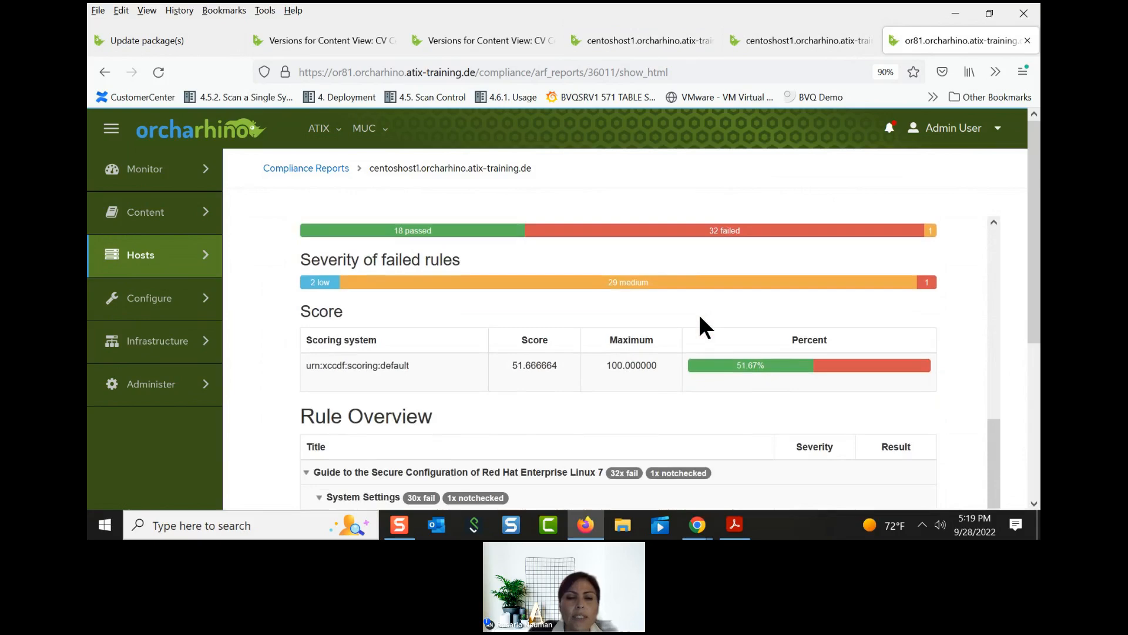
pyautogui.scroll(6, 700, 318)
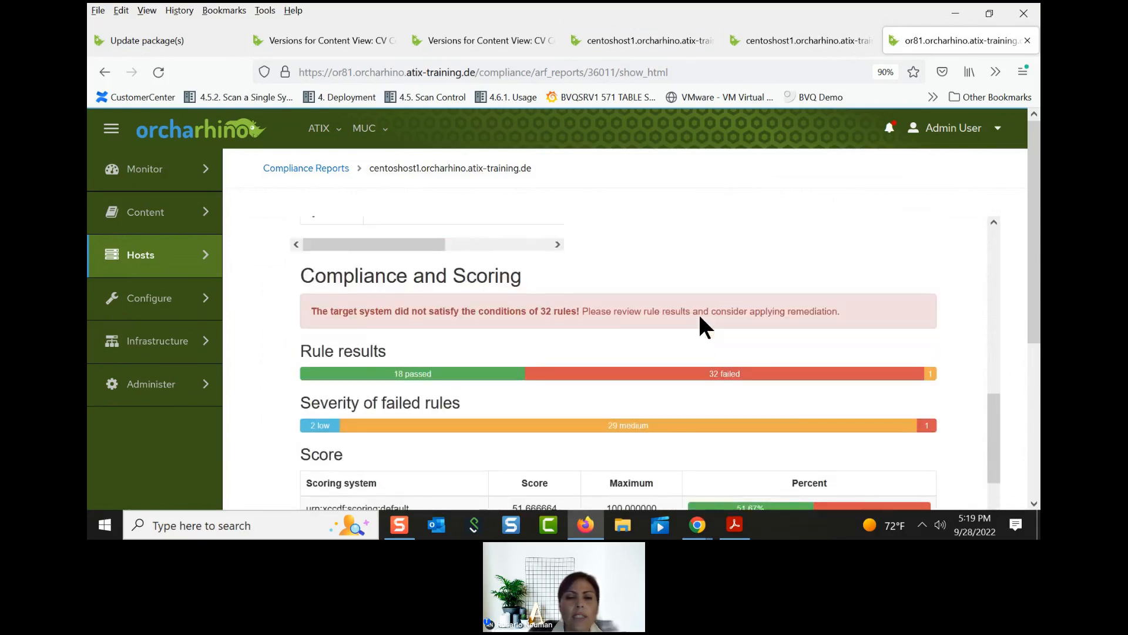
pyautogui.scroll(-2, 700, 318)
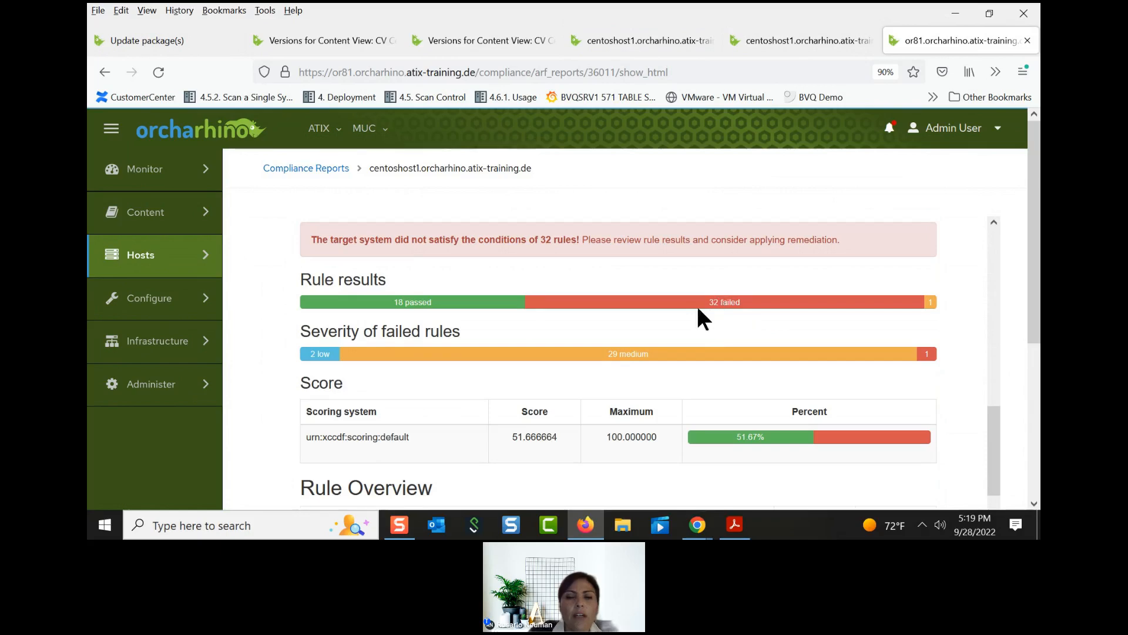
pyautogui.scroll(-11, 679, 338)
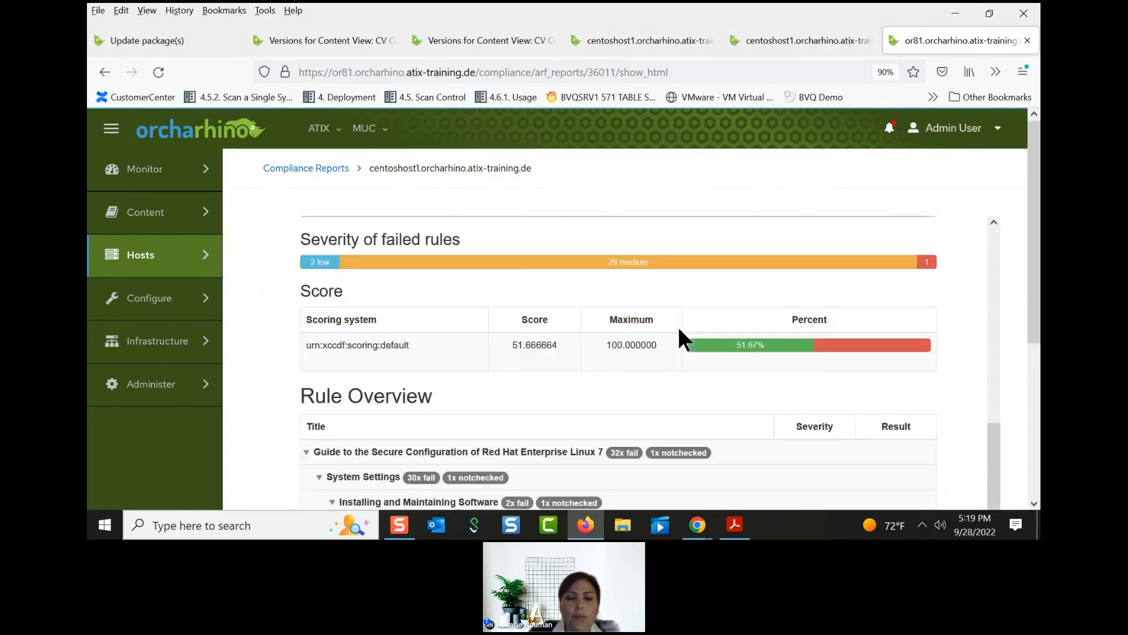
pyautogui.scroll(2, 680, 339)
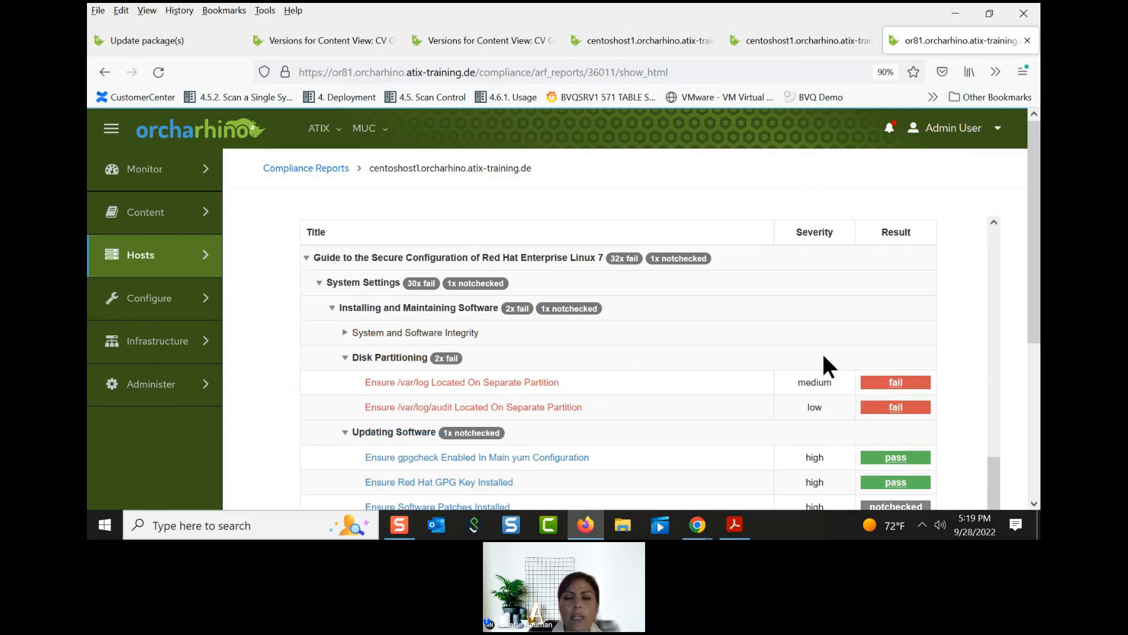
pyautogui.scroll(-7, 880, 388)
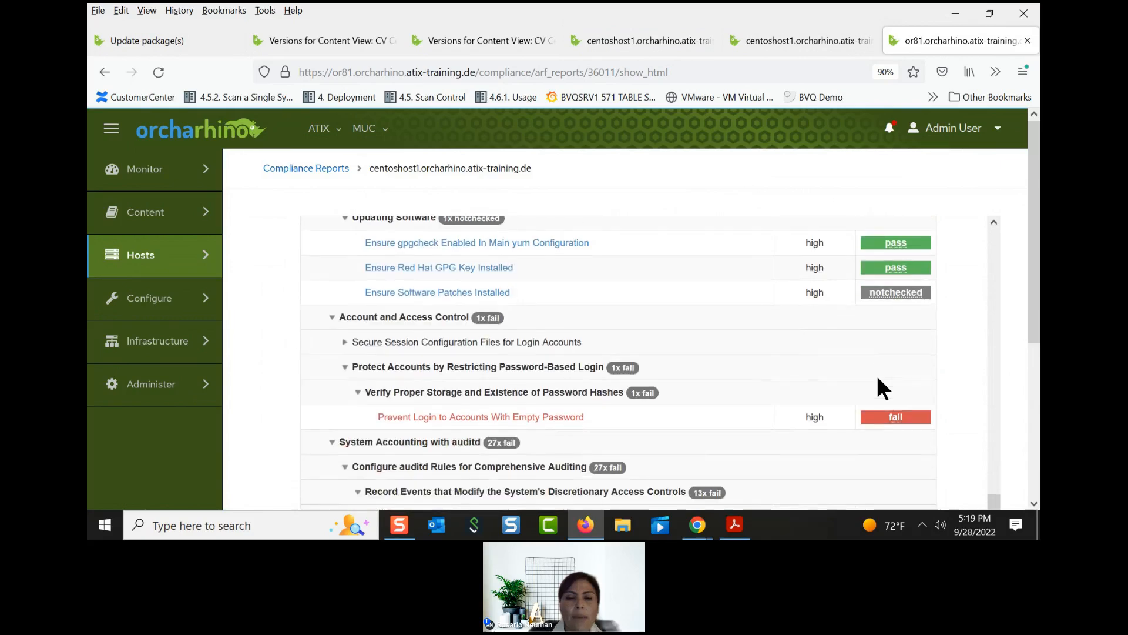
pyautogui.scroll(-4, 878, 379)
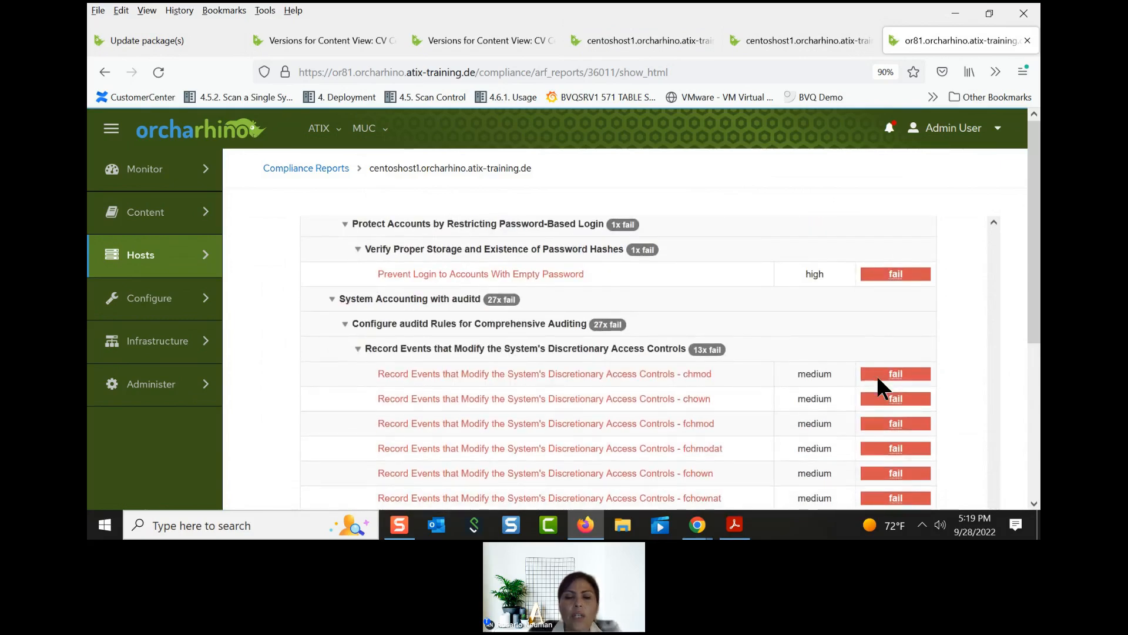
# View the details of the failed fchmod discretionary access control rule, read its description, rationale and OVAL details, and close them
pyautogui.scroll(-4, 877, 375)
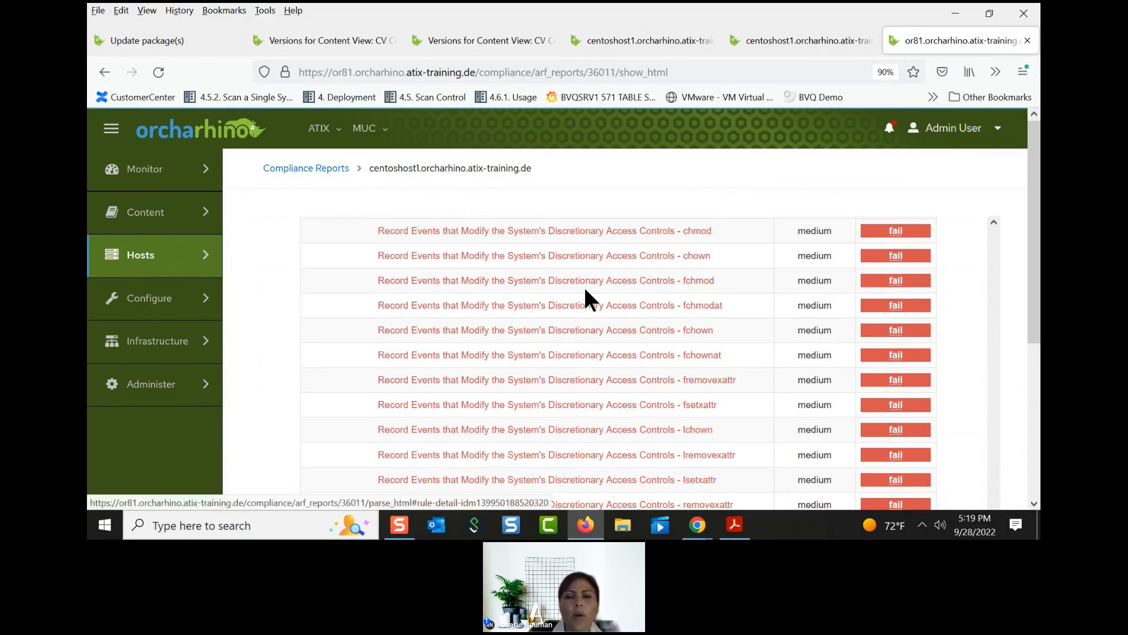
pyautogui.click(584, 281)
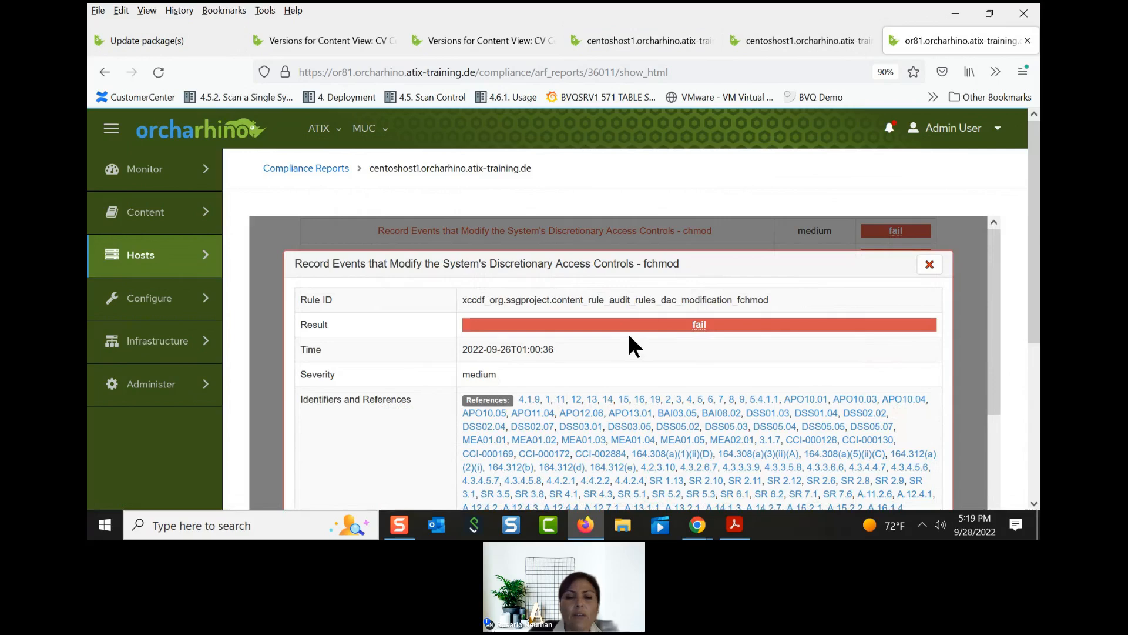
pyautogui.scroll(-3, 628, 333)
pyautogui.scroll(-5, 629, 336)
pyautogui.scroll(3, 629, 336)
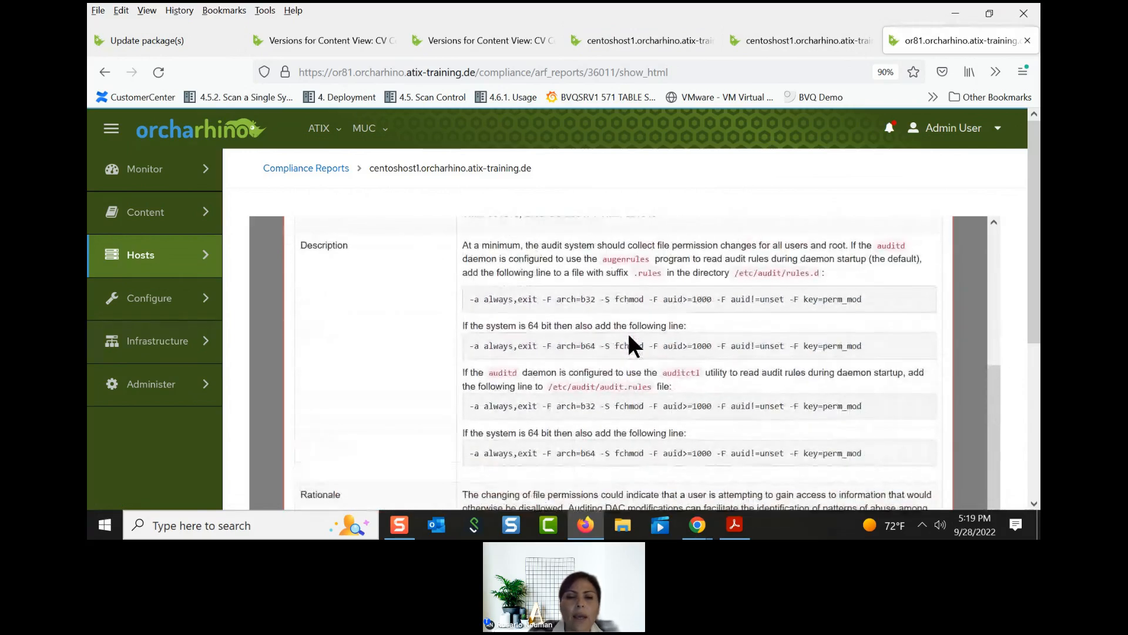
pyautogui.scroll(-1, 629, 339)
pyautogui.scroll(-1, 628, 333)
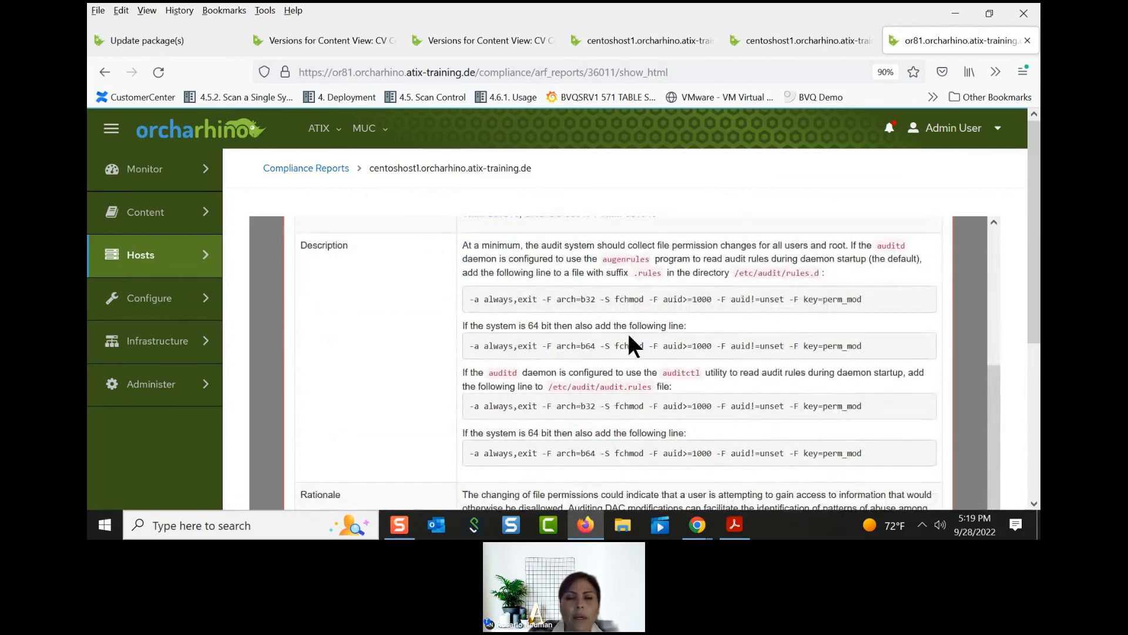
pyautogui.scroll(-2, 629, 337)
pyautogui.scroll(-2, 629, 336)
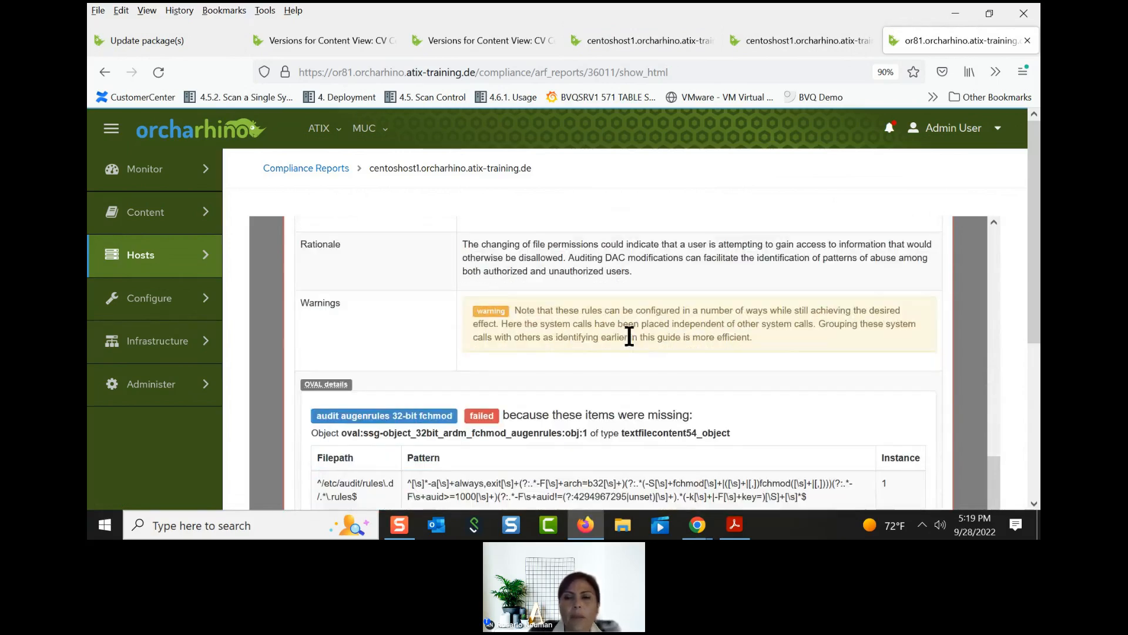
pyautogui.scroll(-4, 628, 336)
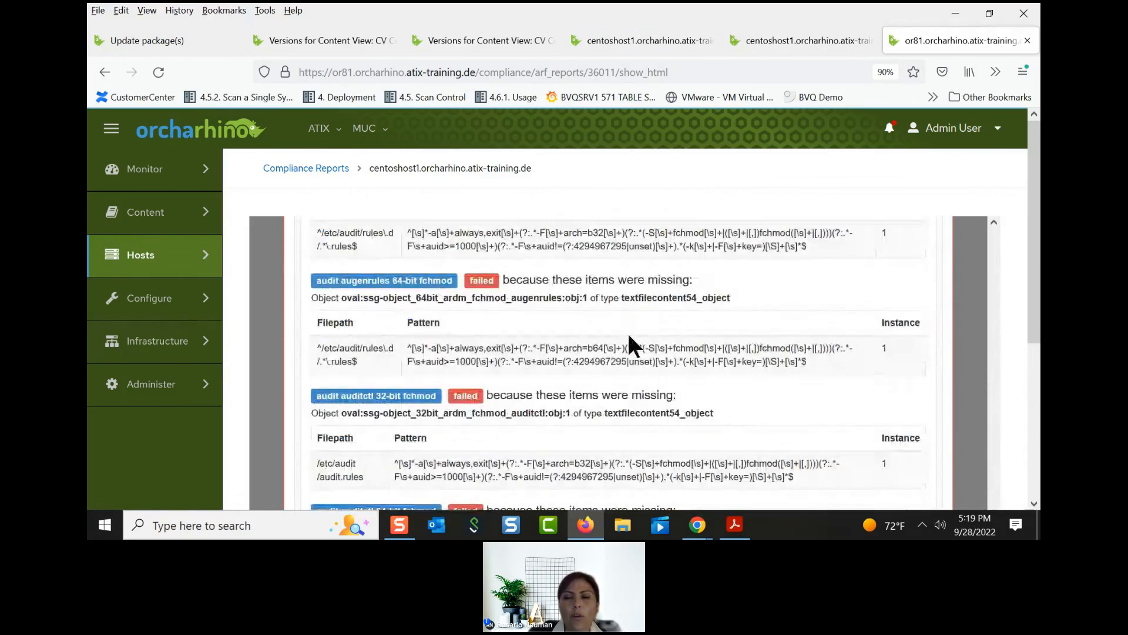
pyautogui.scroll(-1, 629, 337)
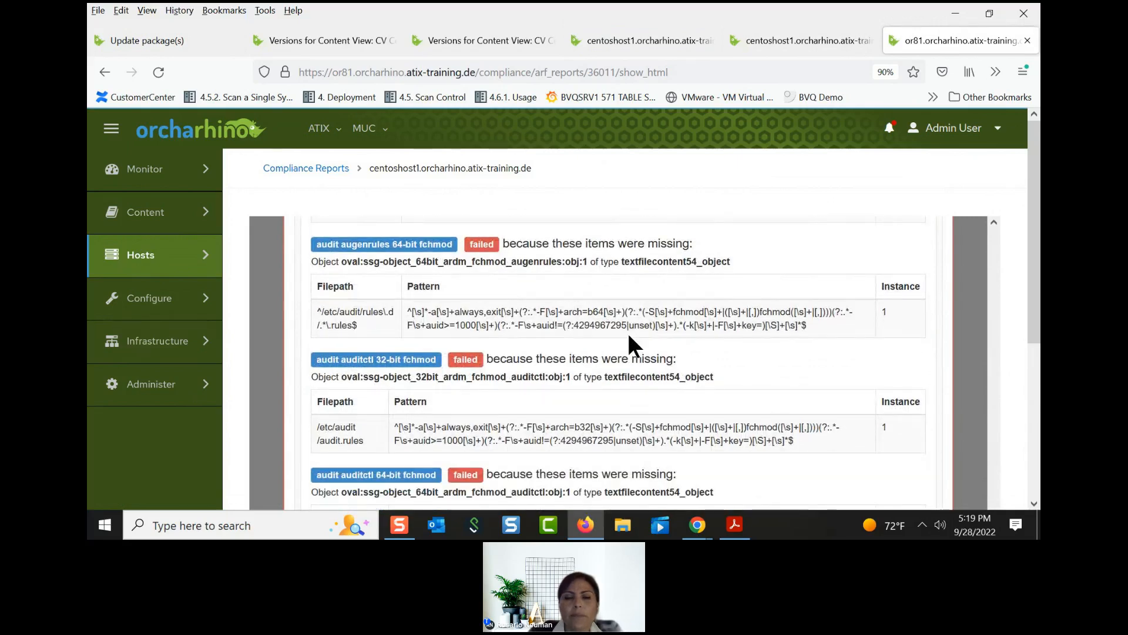
pyautogui.scroll(10, 627, 330)
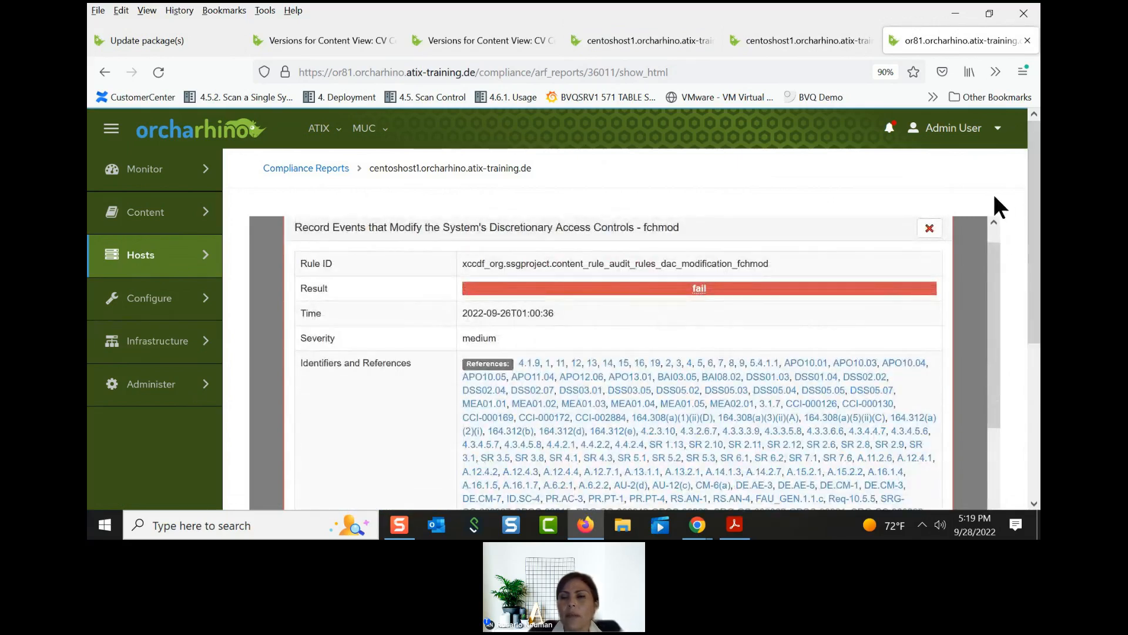
pyautogui.click(929, 229)
# Review the remaining rule results, and examine the failed stime time-alteration rule's rationale, OVAL details and remediation options
pyautogui.scroll(-10, 651, 259)
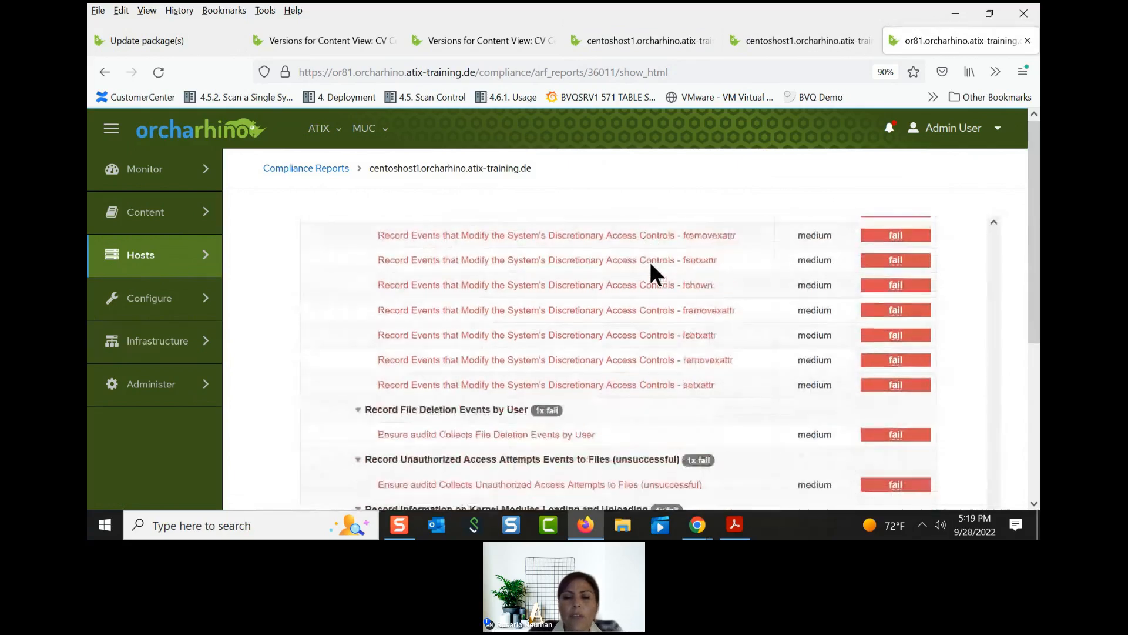
pyautogui.scroll(-2, 654, 273)
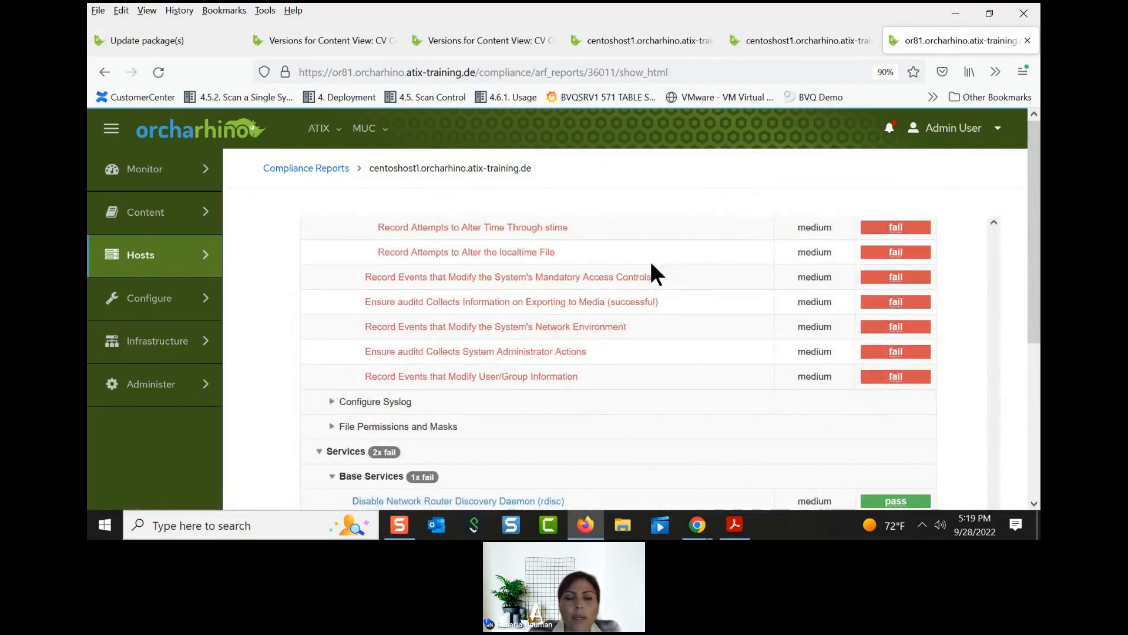
pyautogui.scroll(-5, 653, 266)
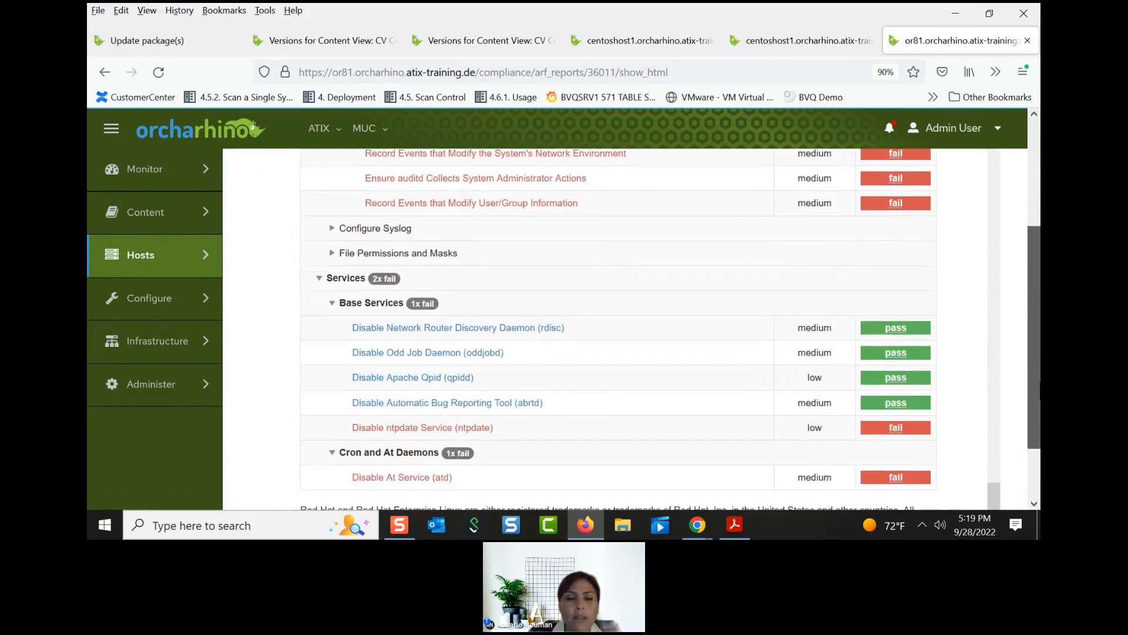
pyautogui.scroll(-2, 646, 329)
pyautogui.scroll(5, 646, 329)
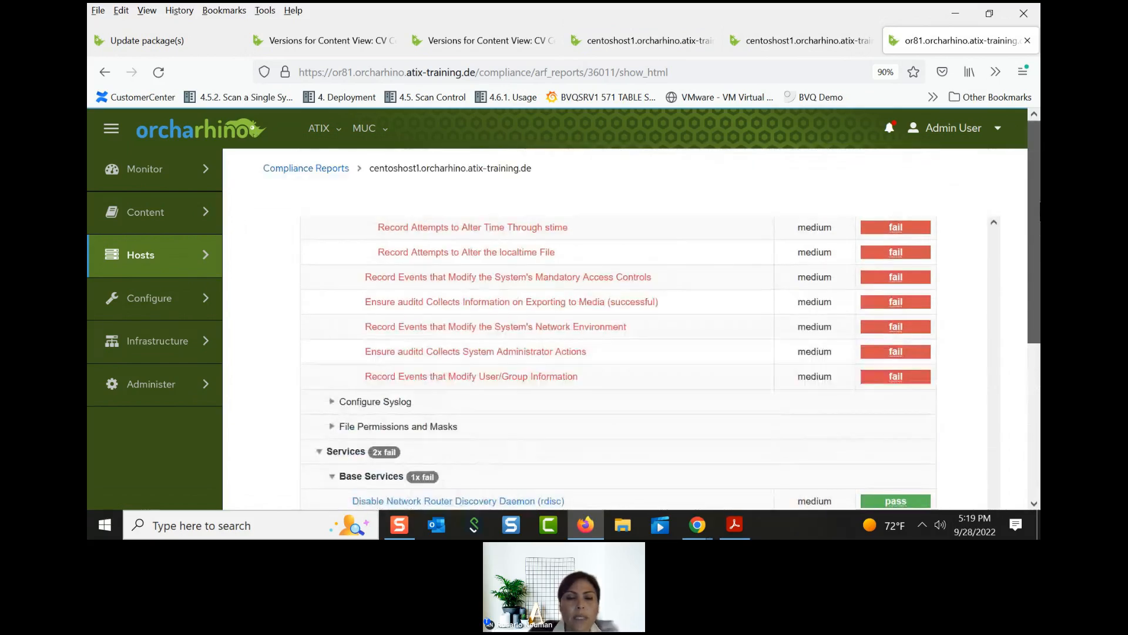
pyautogui.click(511, 229)
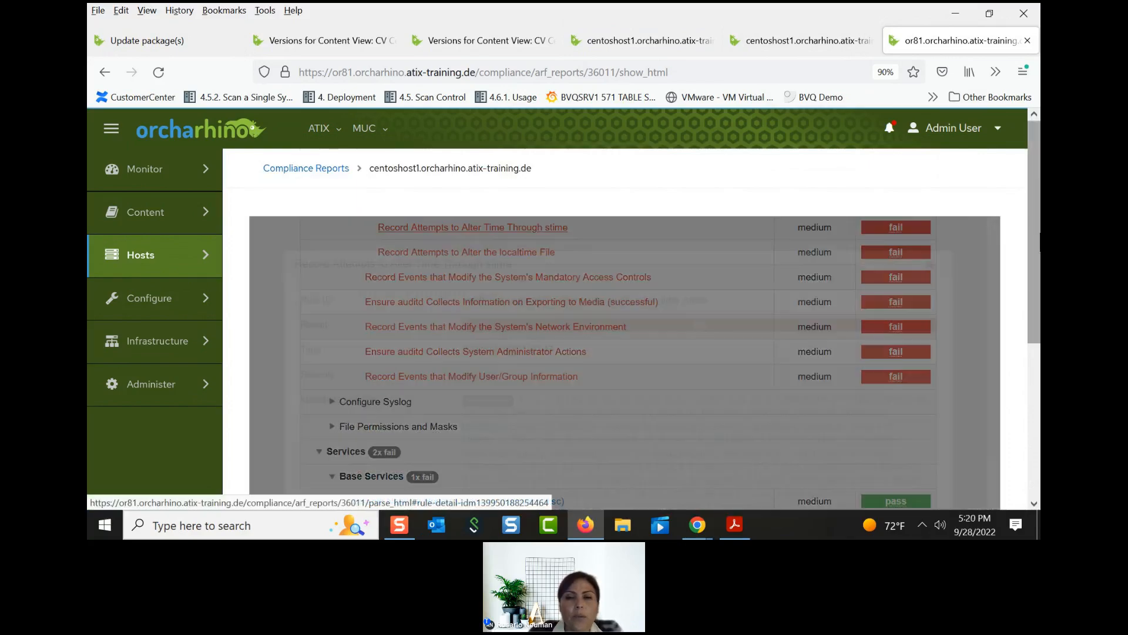
pyautogui.moveTo(990, 274); pyautogui.dragTo(980, 452)
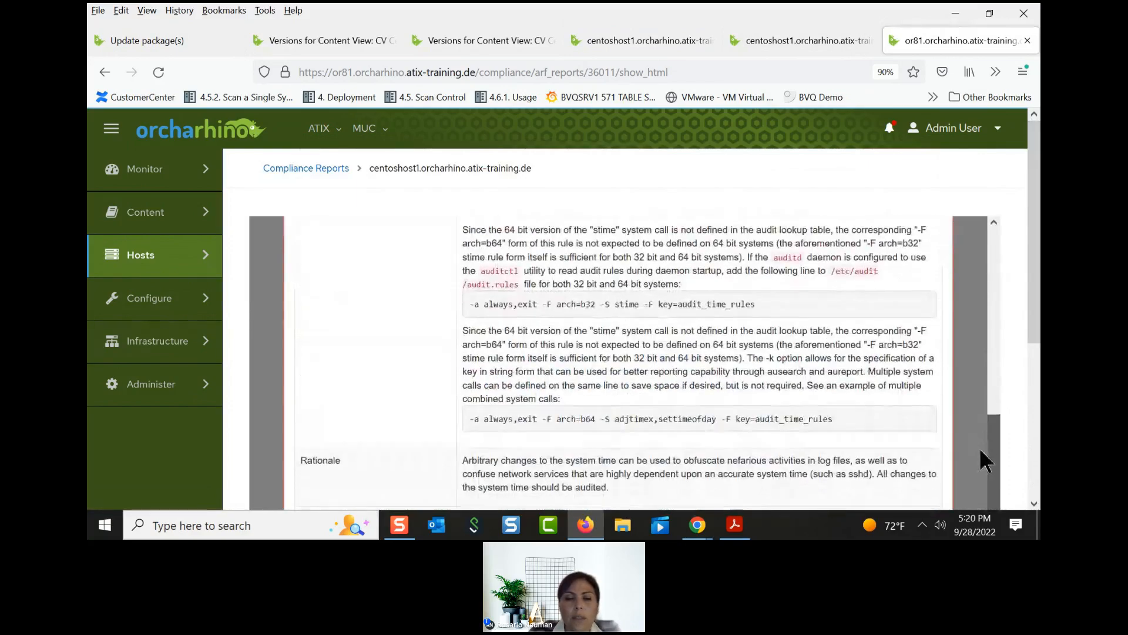
pyautogui.scroll(-4, 980, 453)
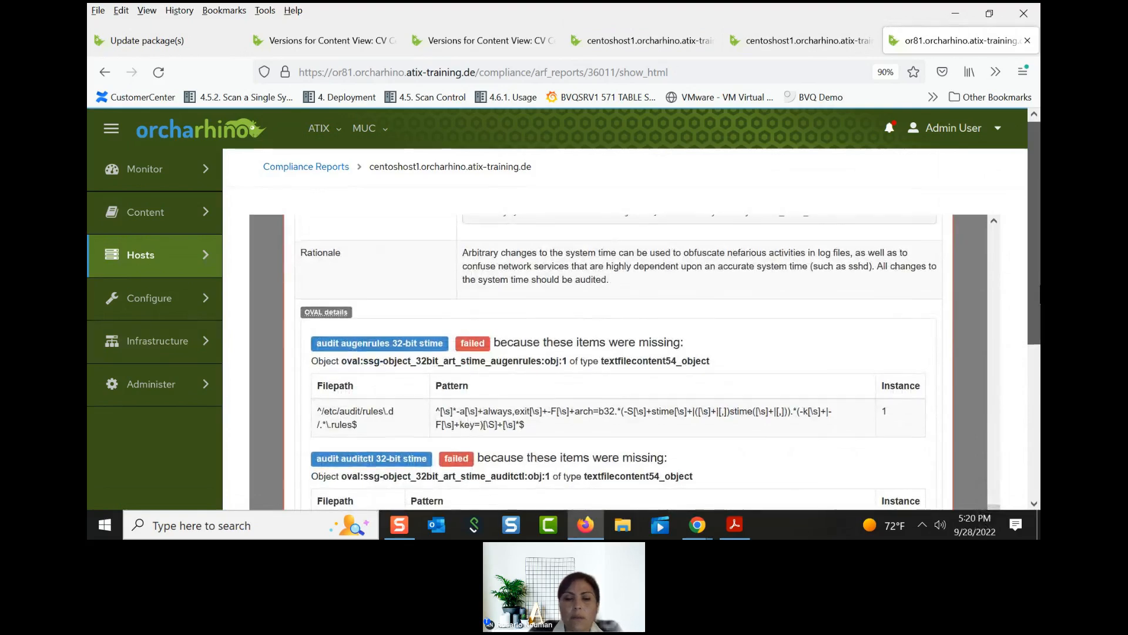
pyautogui.scroll(-5, 612, 421)
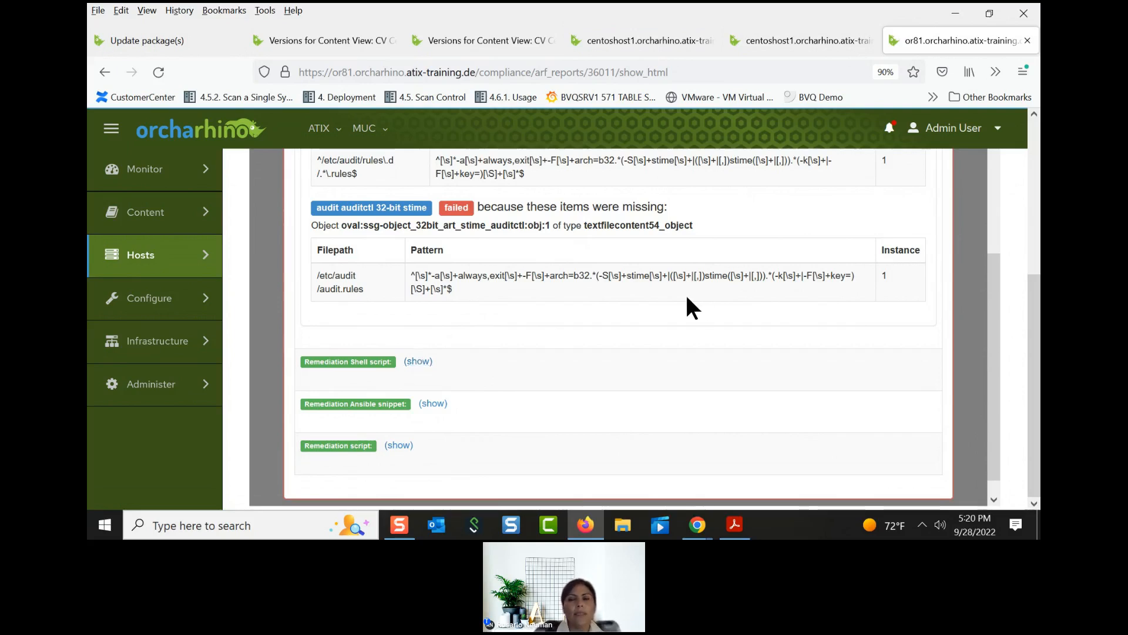
# Bring up the list of available report templates for monitoring
pyautogui.moveTo(151, 166)
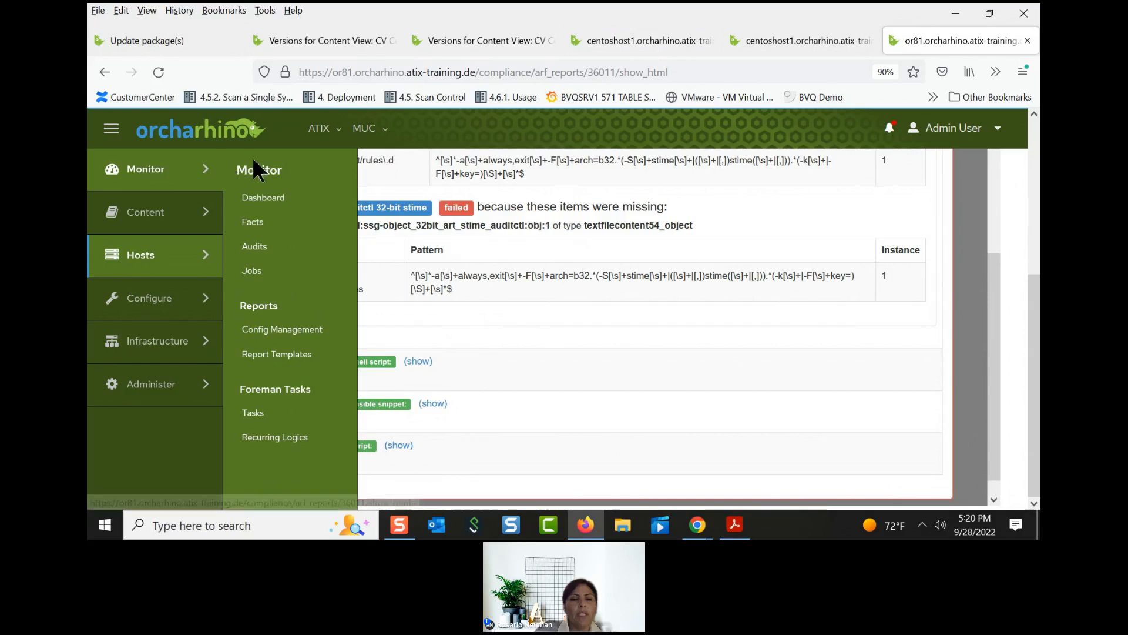
pyautogui.click(288, 355)
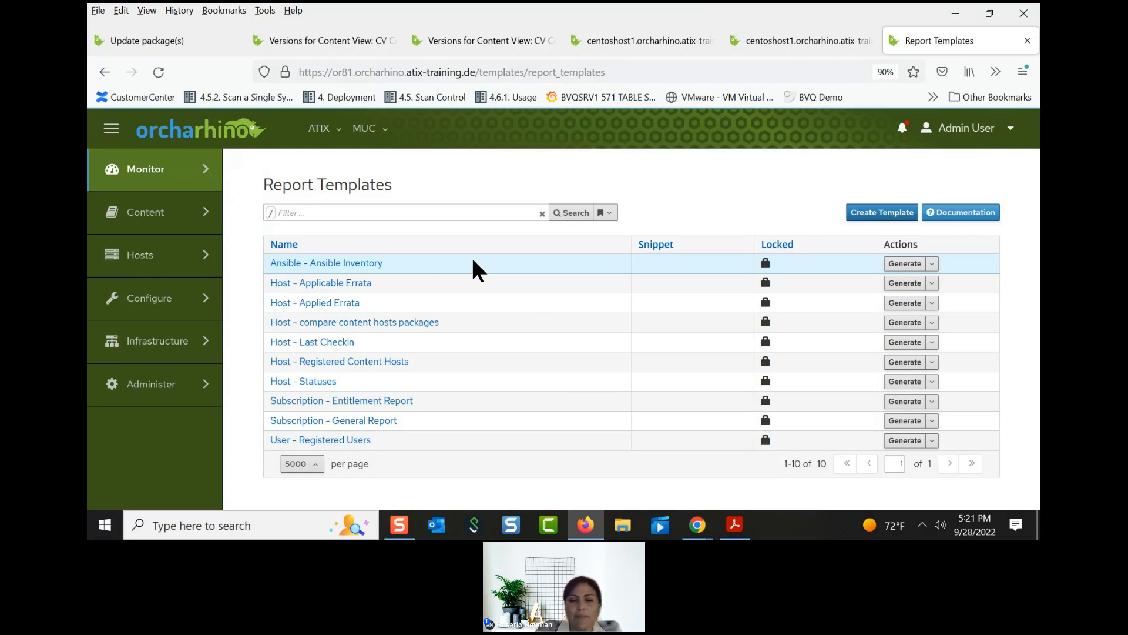
# Switch to the Livestorm event window in Chrome
pyautogui.click(699, 526)
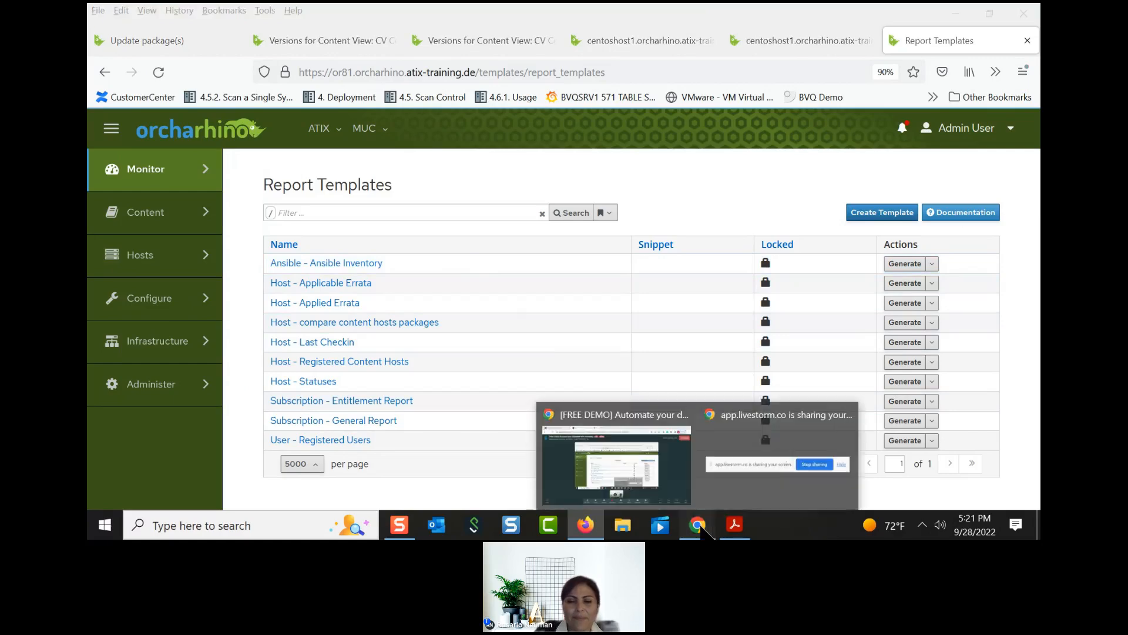
pyautogui.click(643, 483)
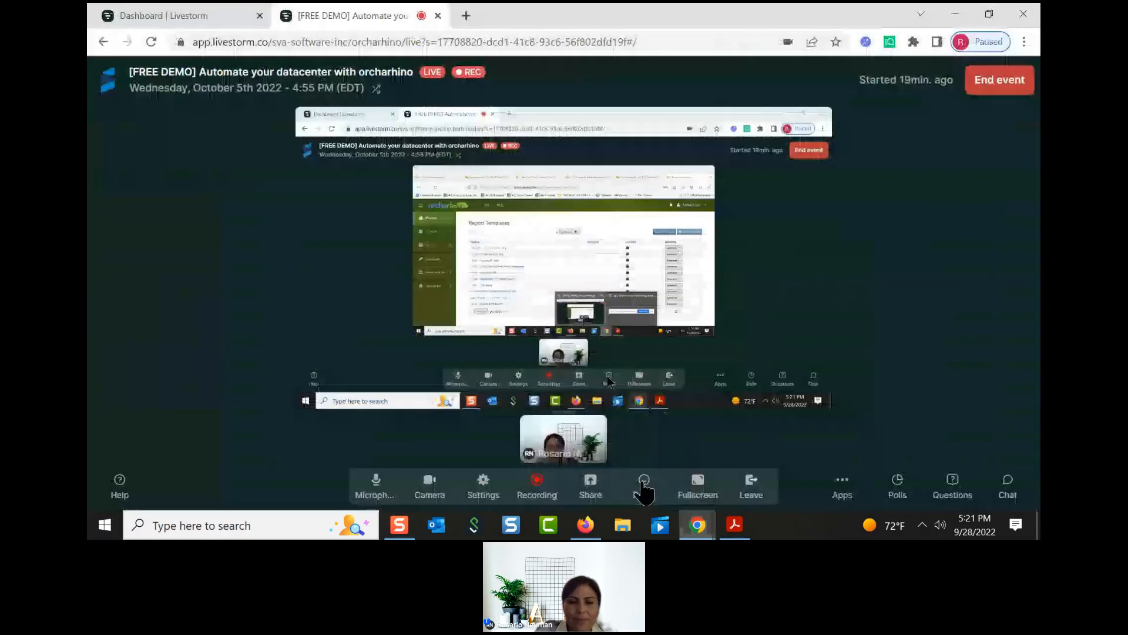